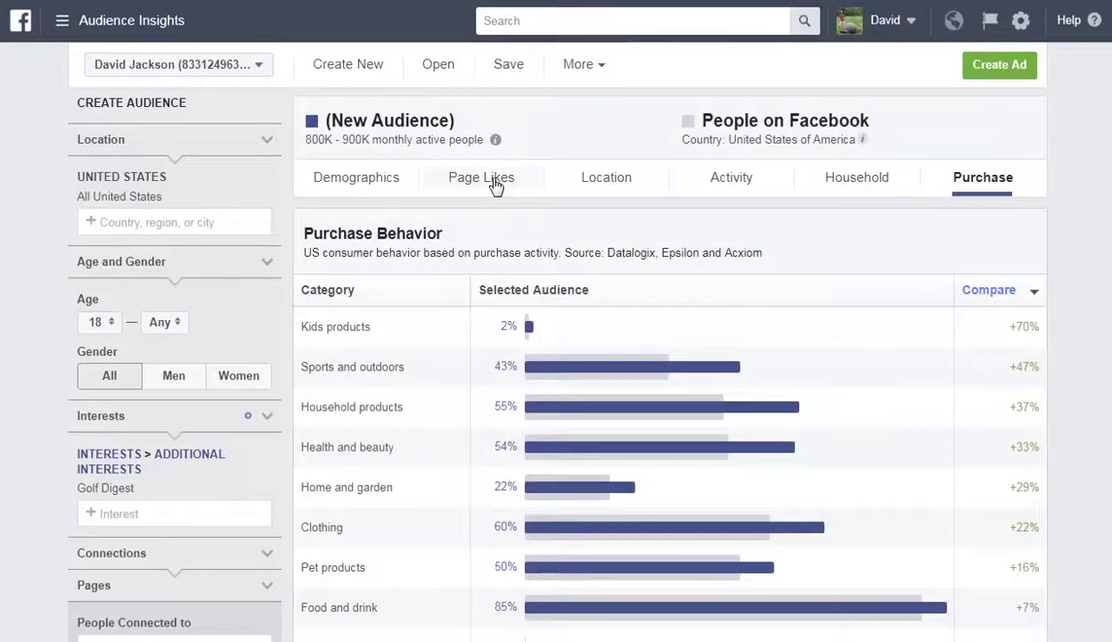
View the Golf Digest audience's page likes and activity data.
click(495, 181)
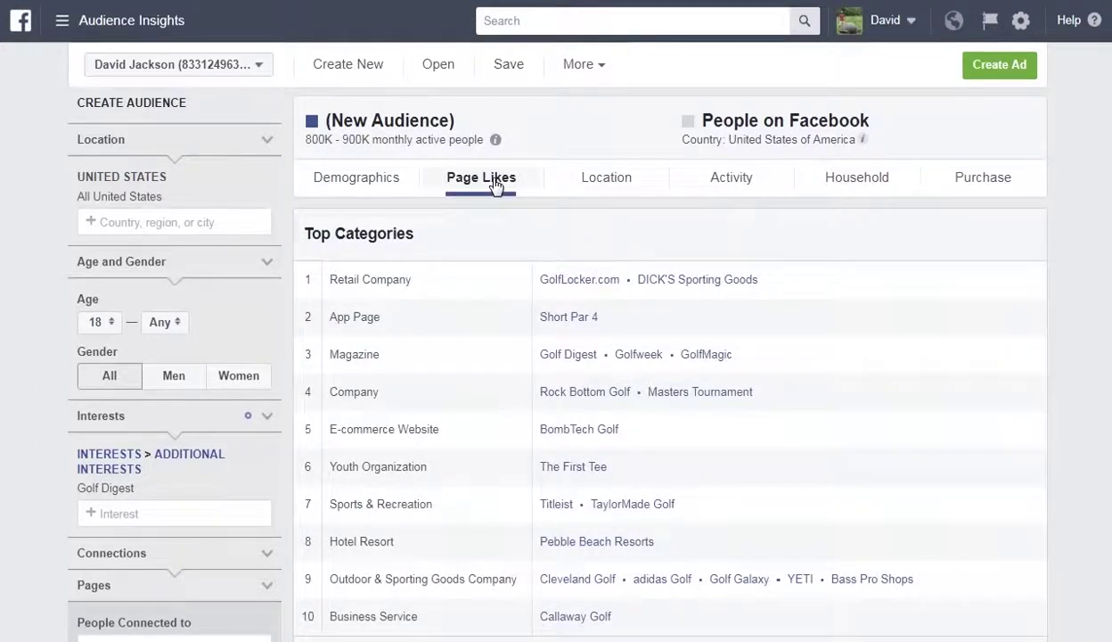
click(729, 187)
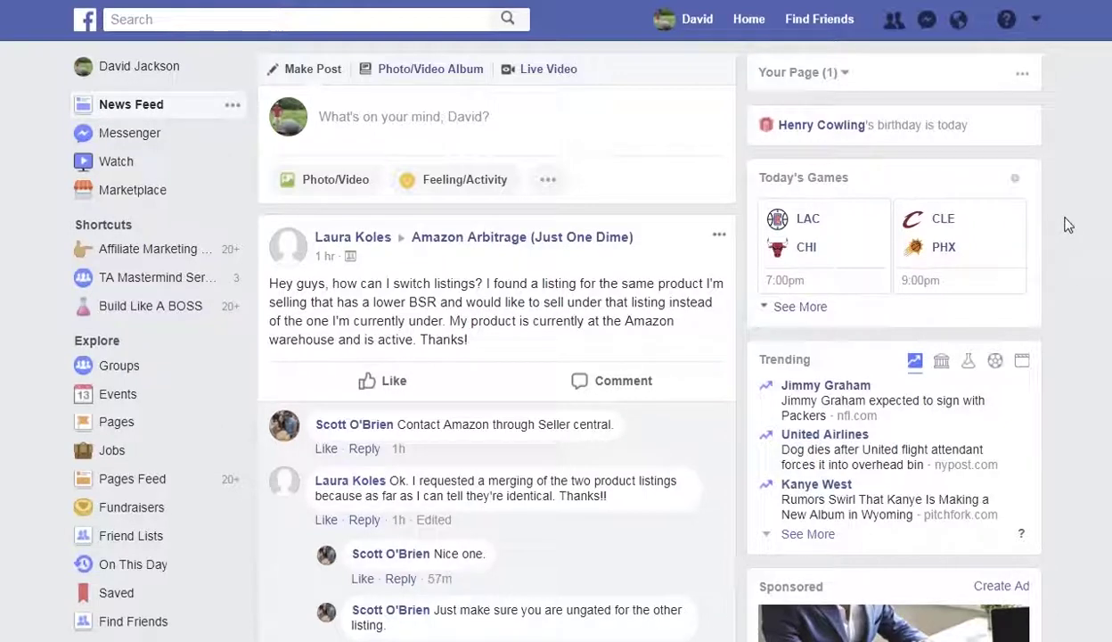
Open Audience Insights from the ads management area and start a new audience from everyone on Facebook.
click(1037, 25)
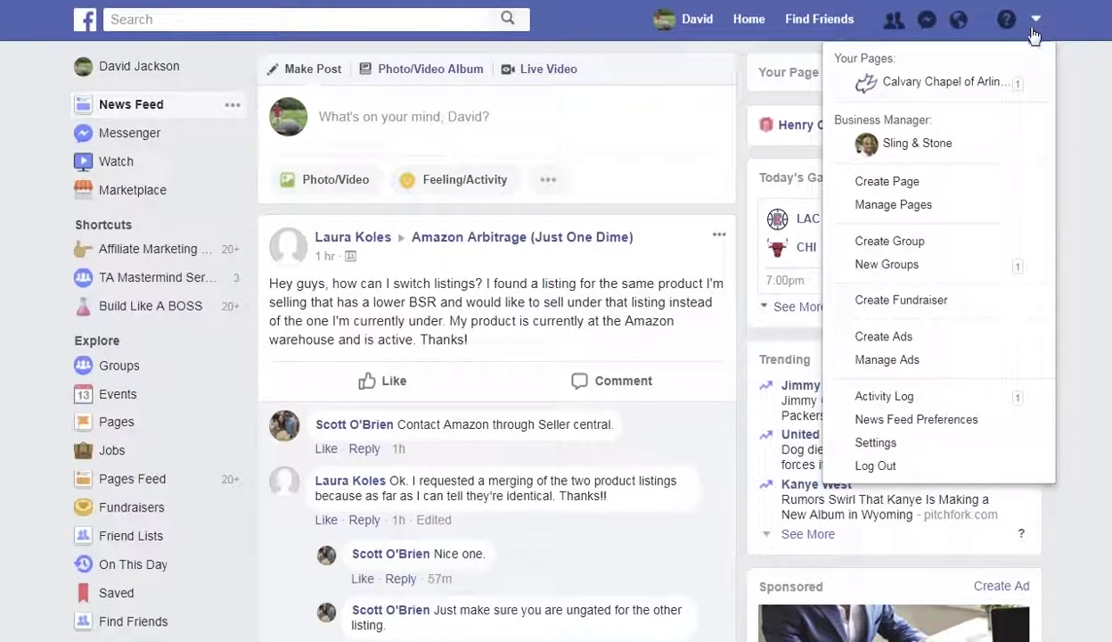
click(908, 361)
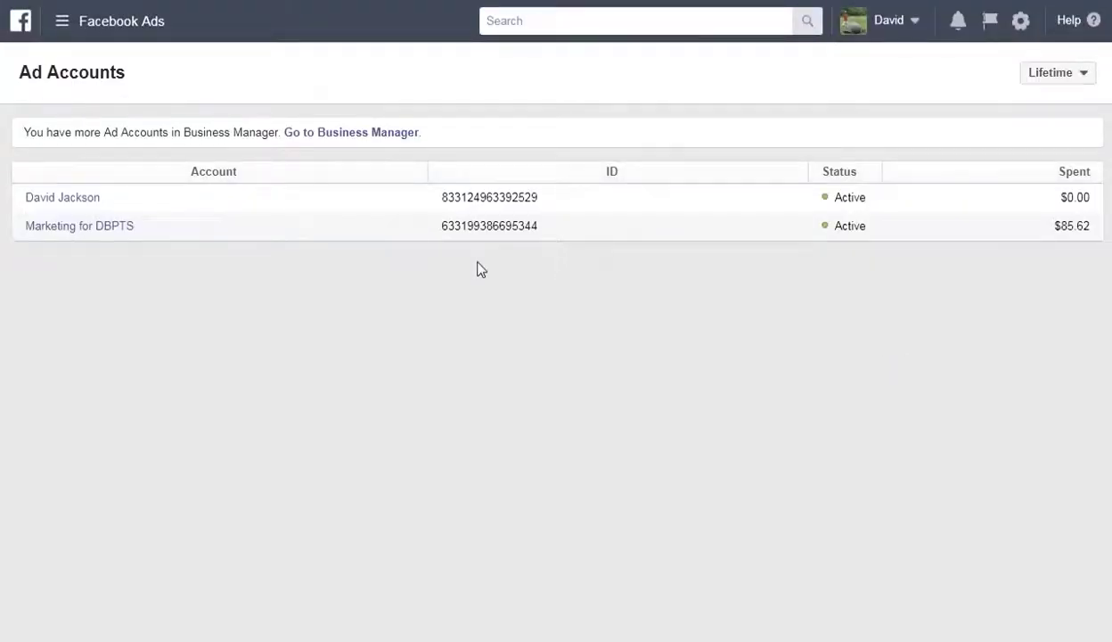
click(62, 21)
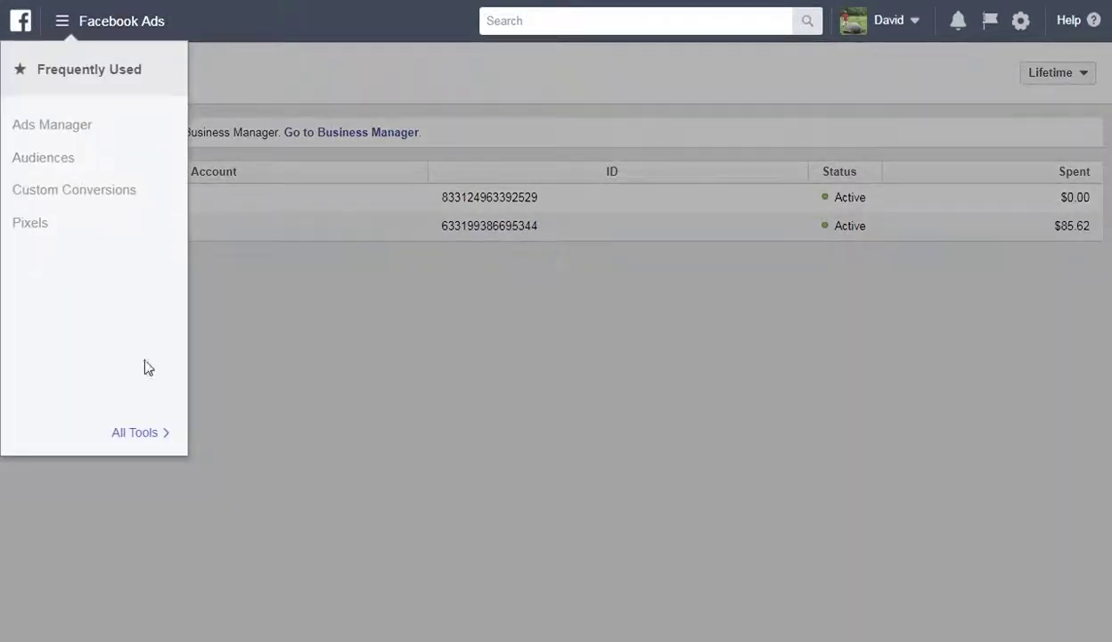
mouse_move(148, 425)
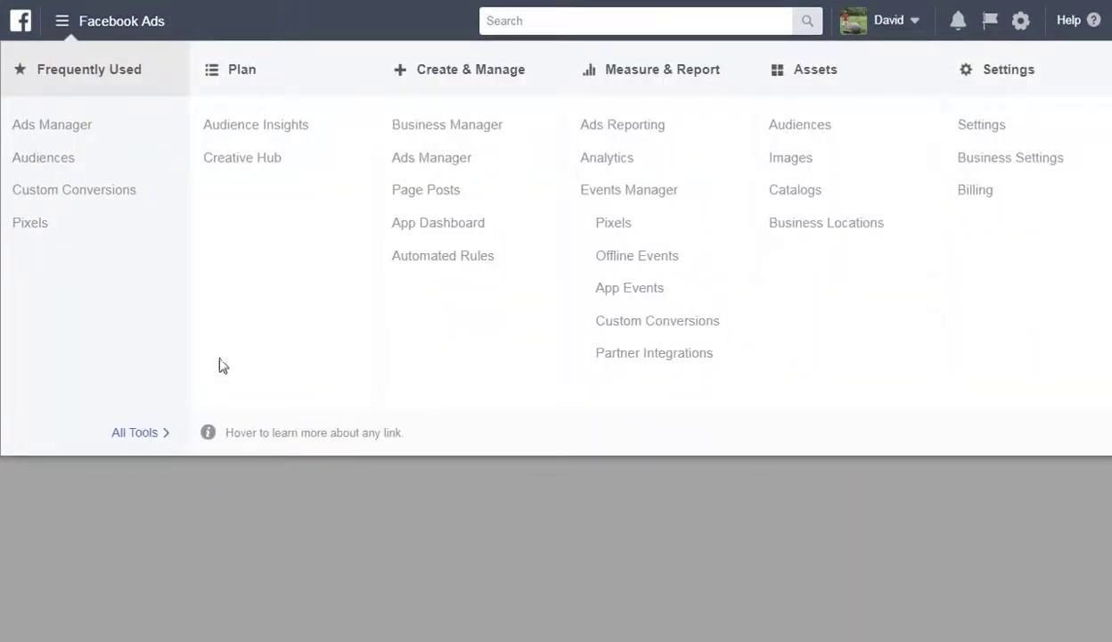
click(246, 129)
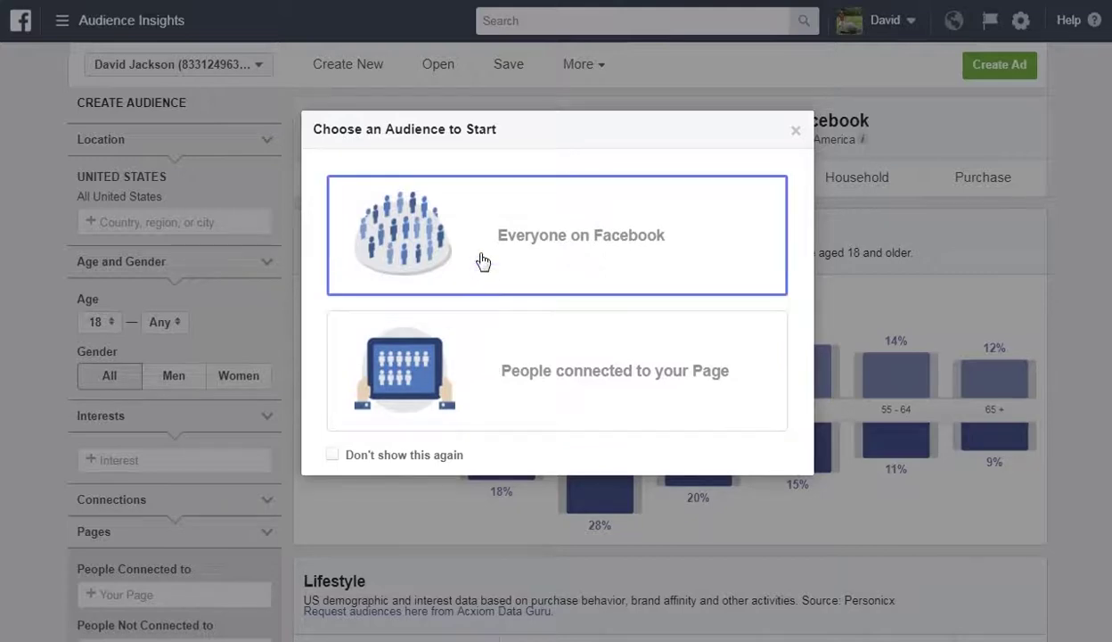
click(482, 261)
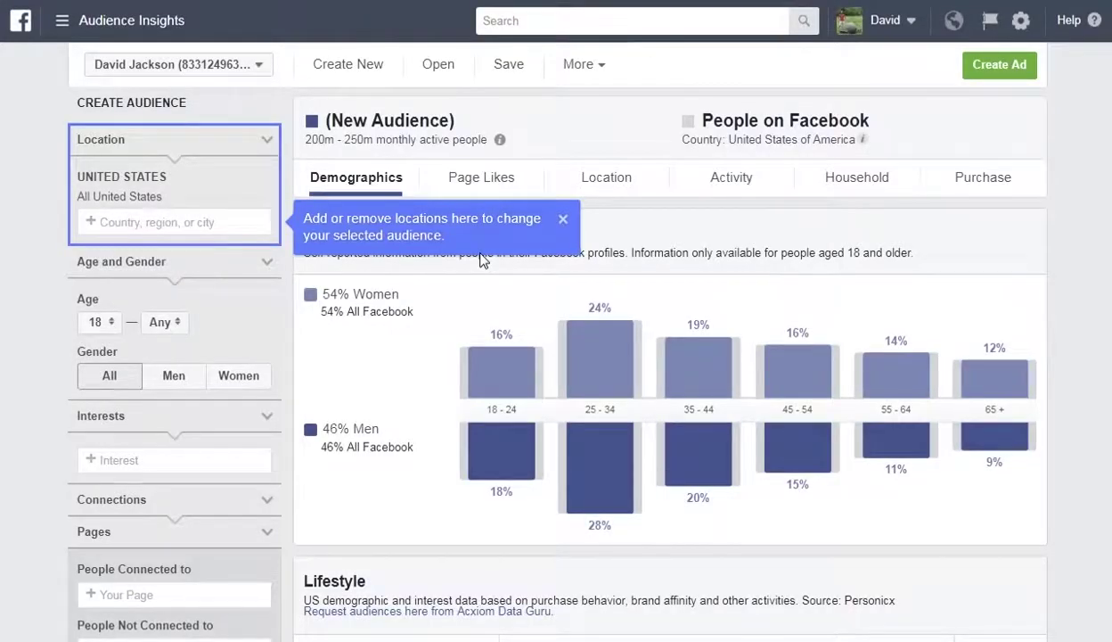
click(564, 220)
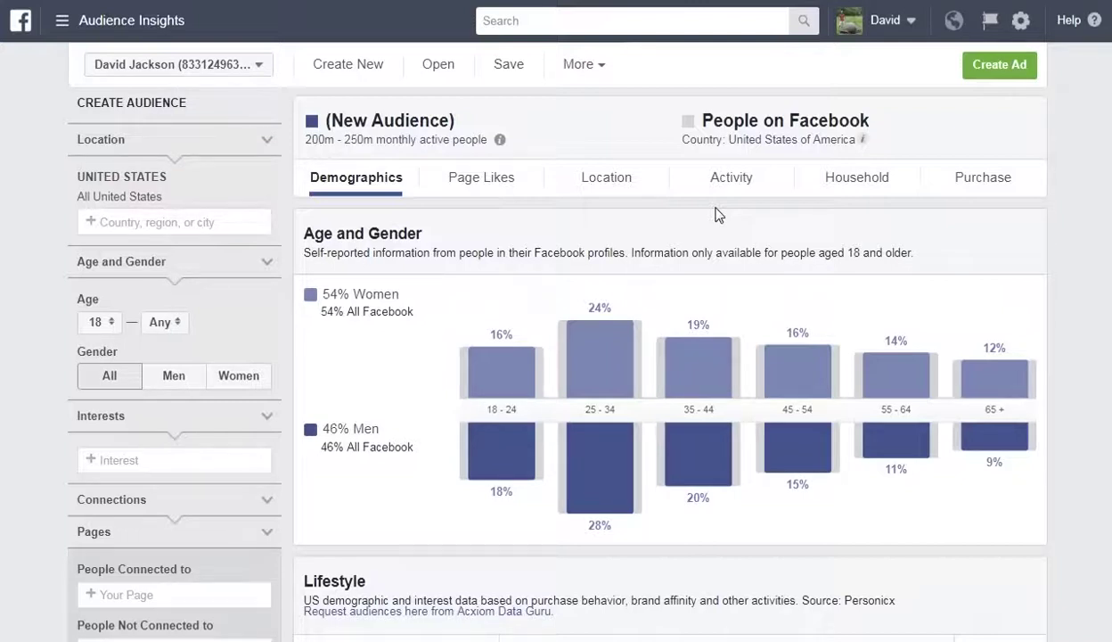
Add Golf Magazine as an interest of the new audience.
click(218, 460)
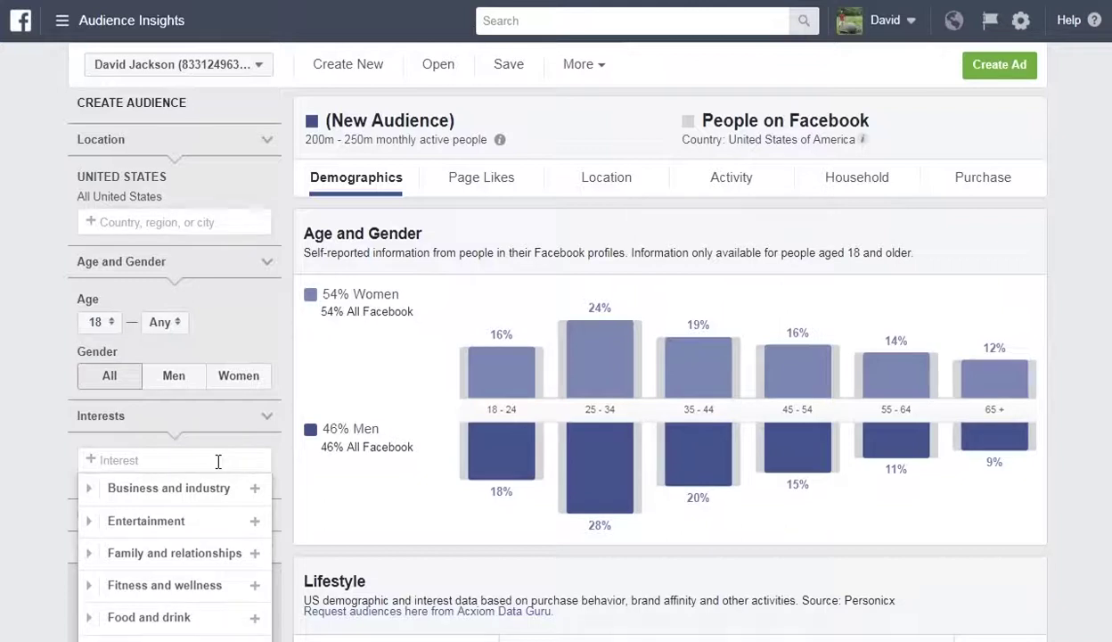
text(golf)
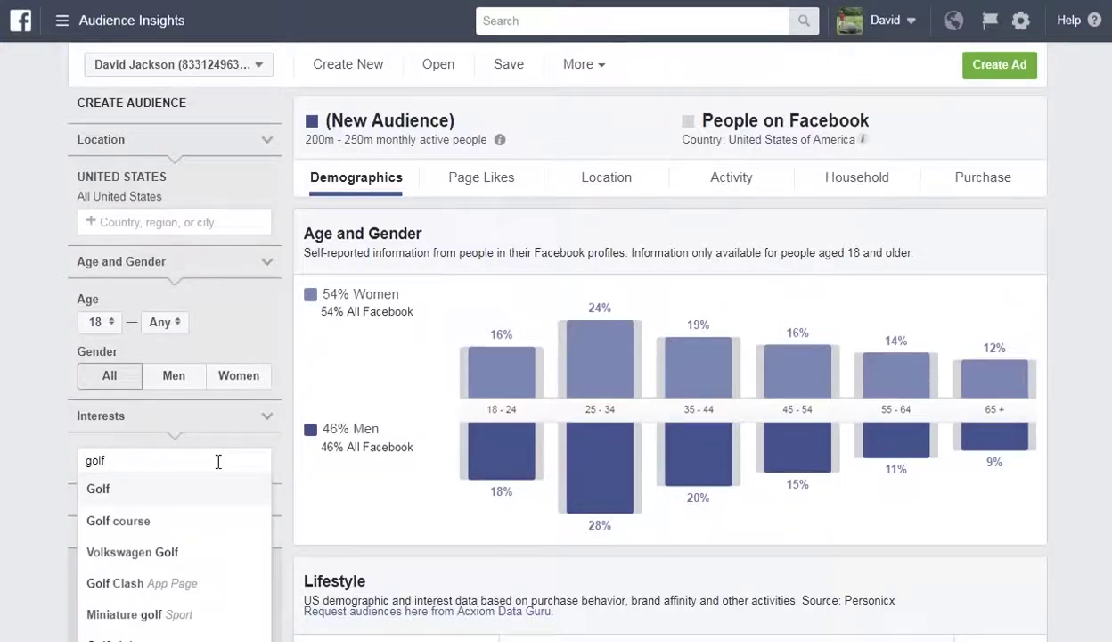
text( ma)
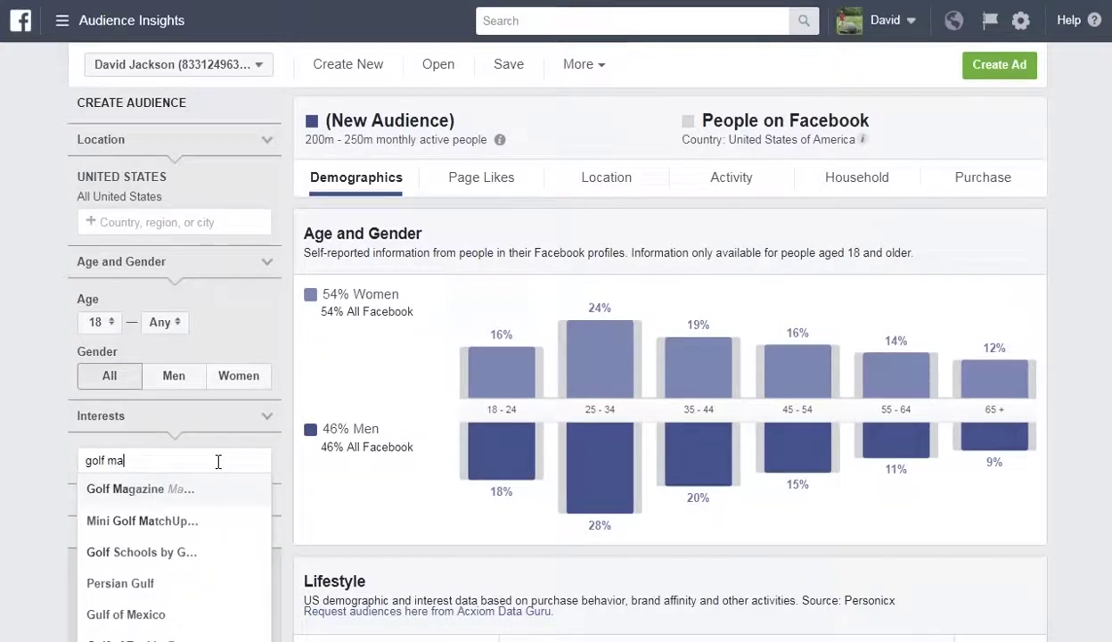
click(171, 491)
right_click(52, 452)
click(53, 449)
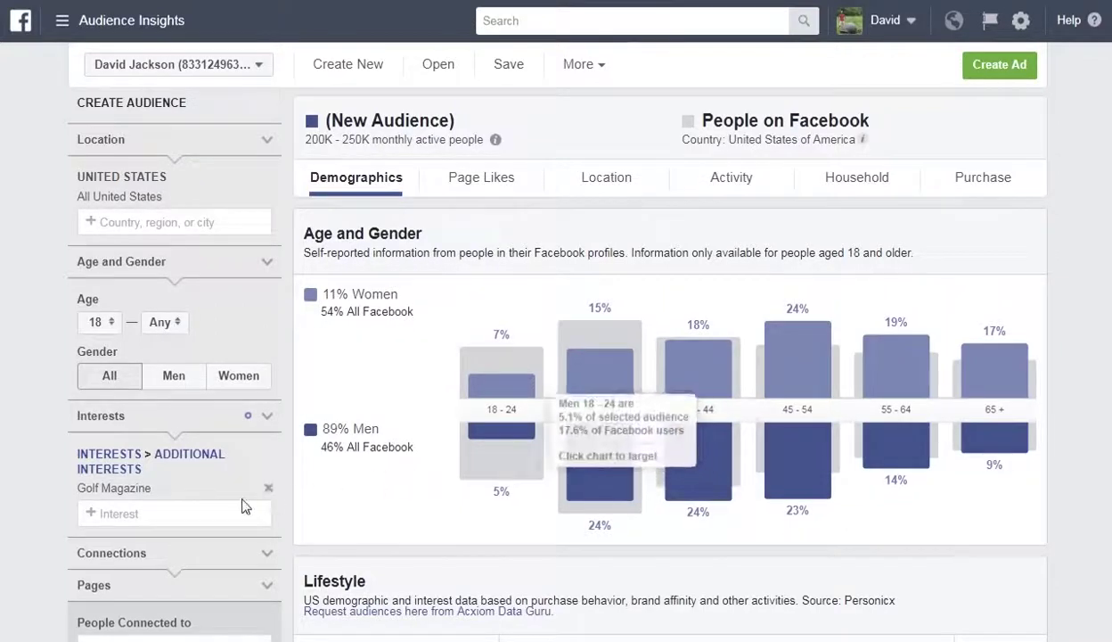
Replace the Golf Magazine interest with the public figure Tiger Woods.
click(215, 511)
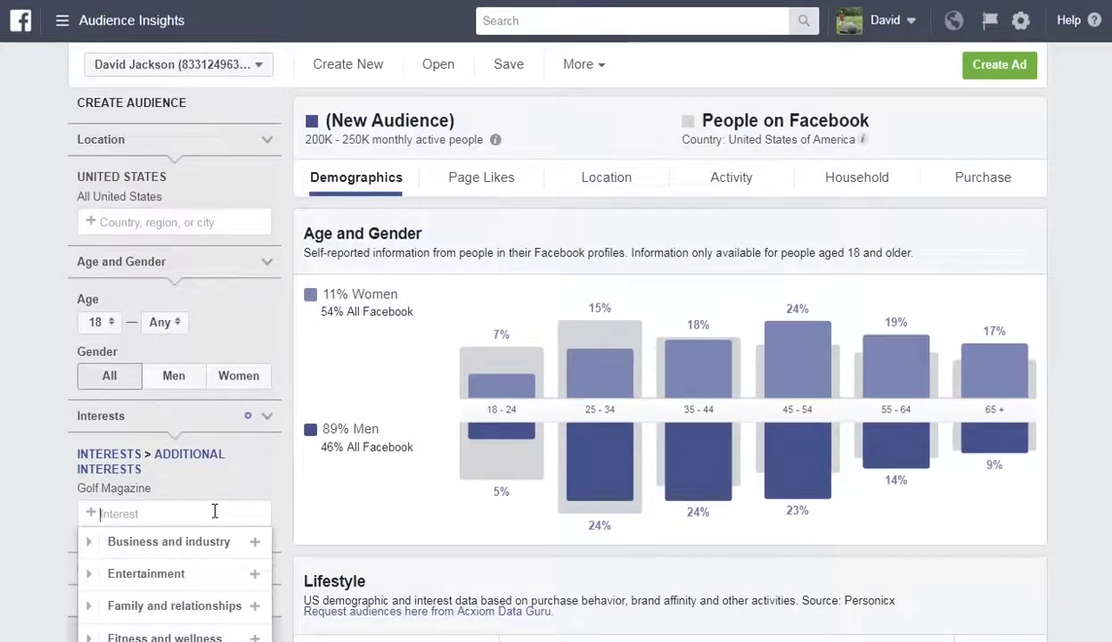
text(tiger wo)
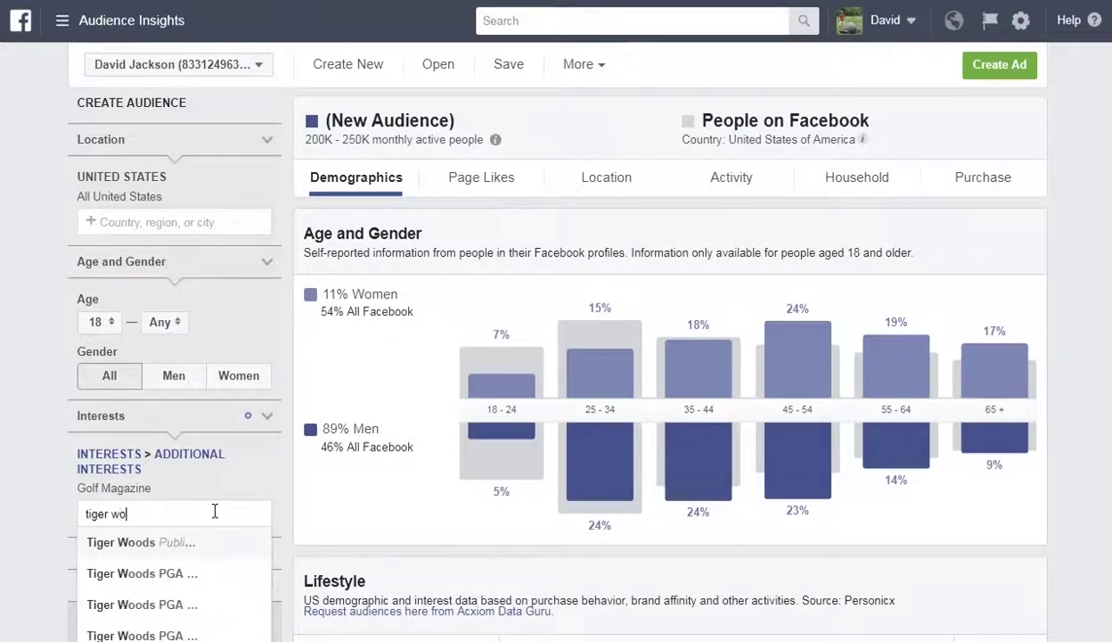
click(181, 542)
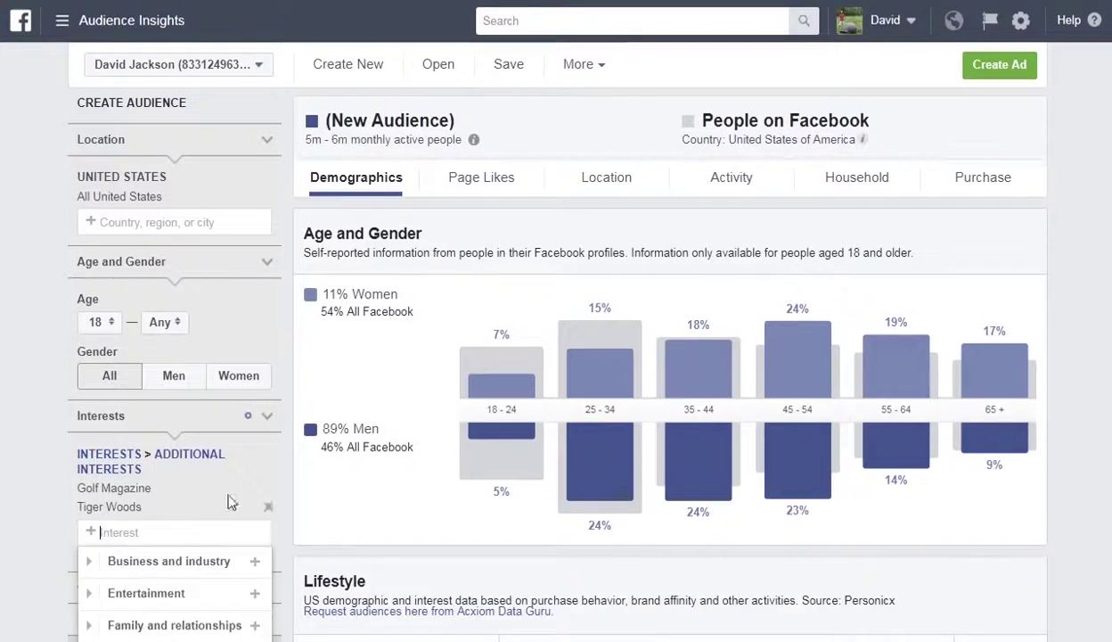
click(269, 488)
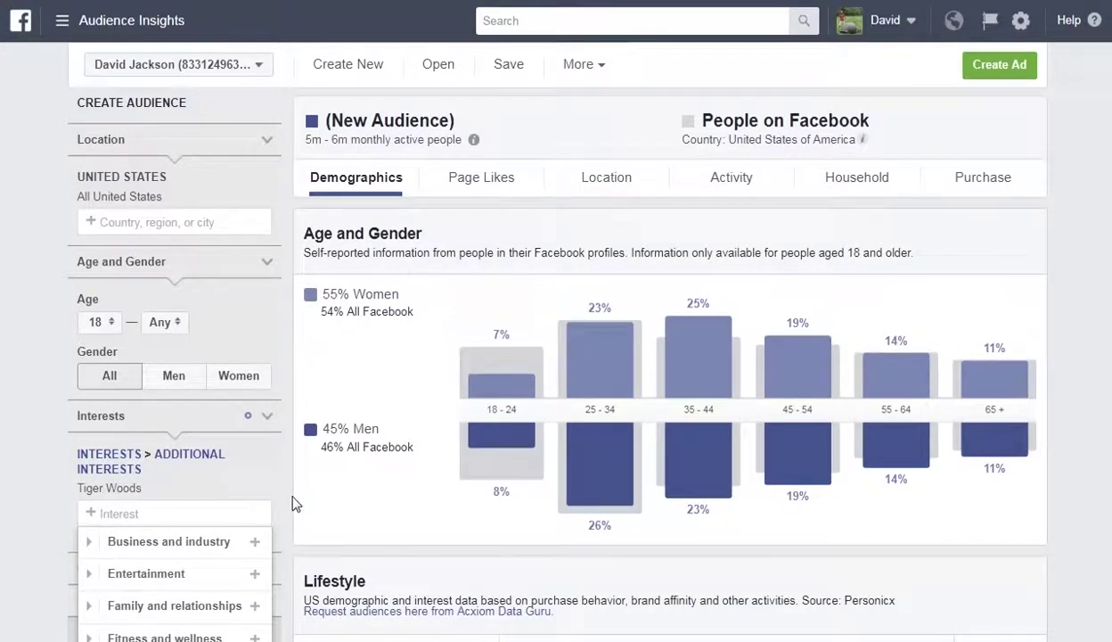
click(293, 497)
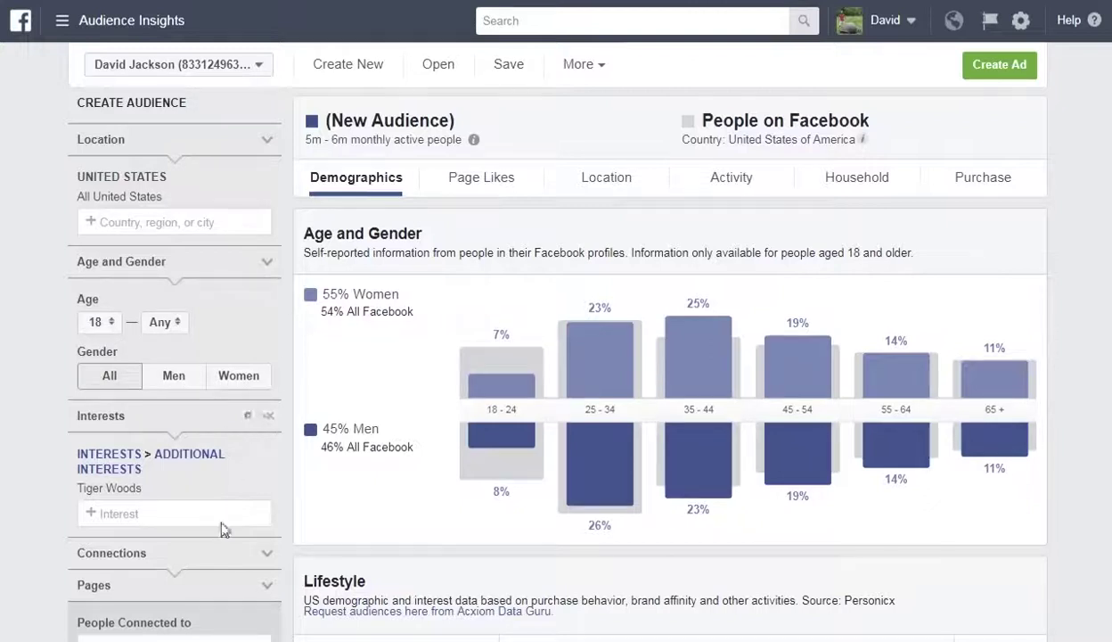
Remove the Tiger Woods interest and target Golf Magazine again.
click(268, 488)
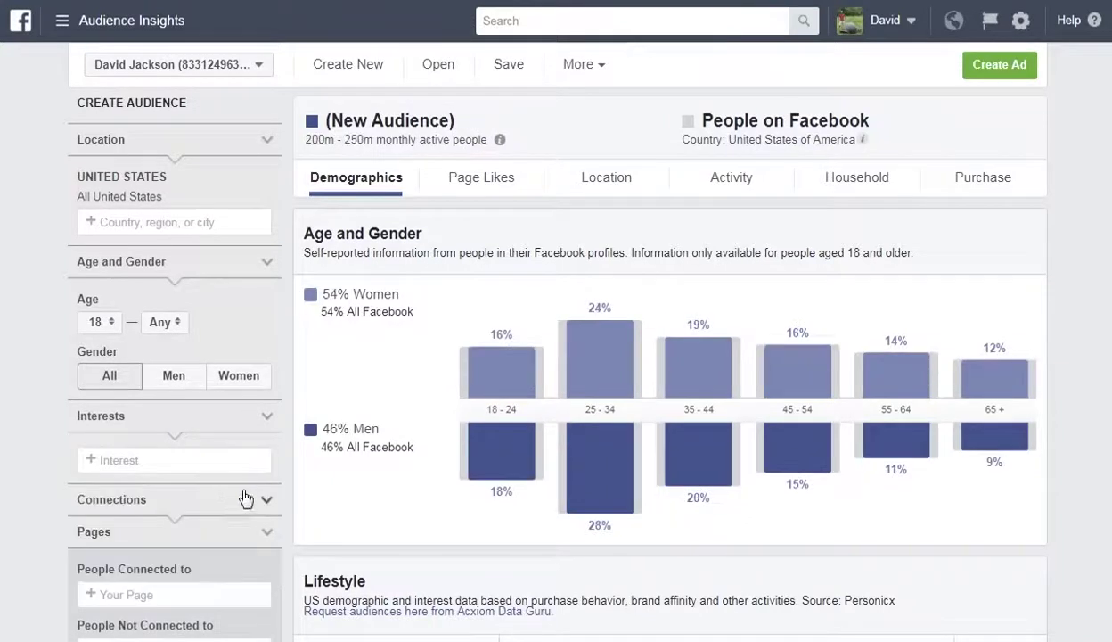
click(182, 460)
text(g)
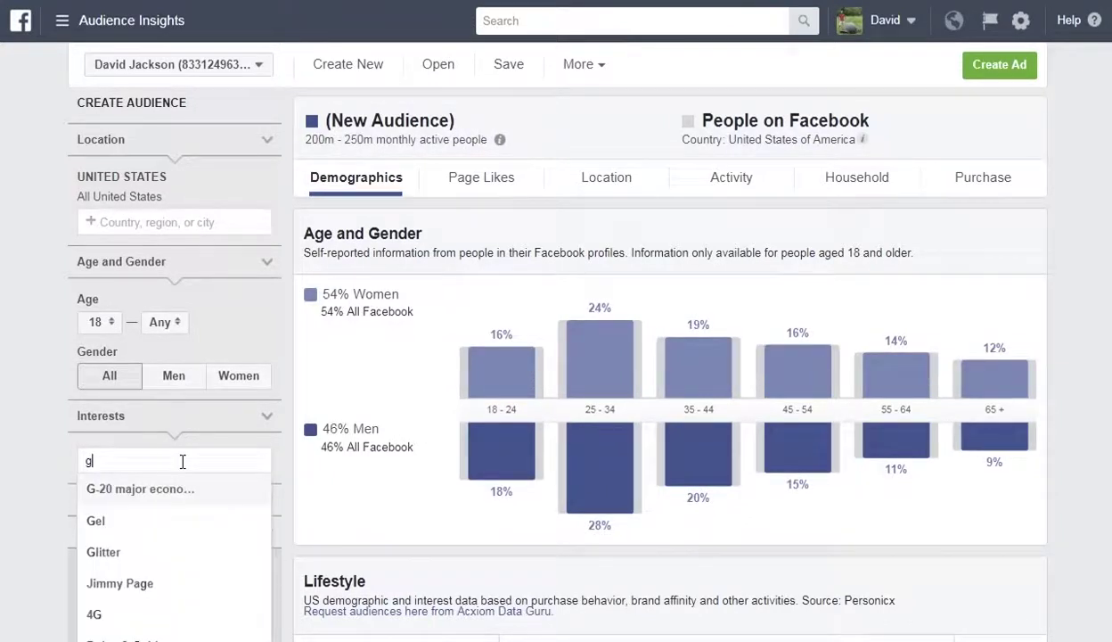
text(olf ma)
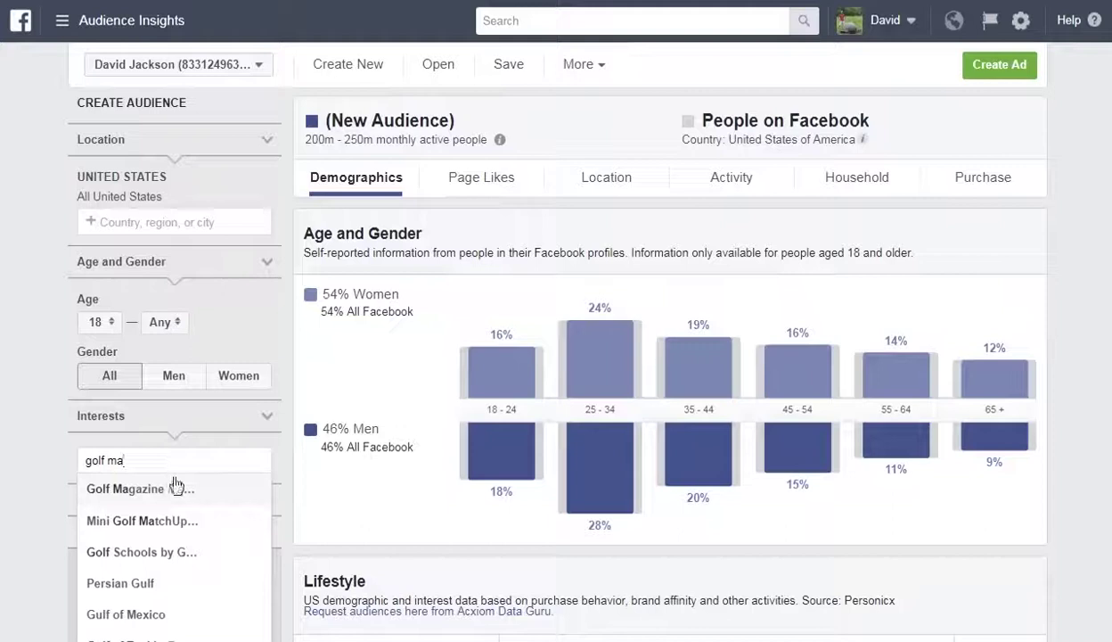
click(171, 487)
click(192, 490)
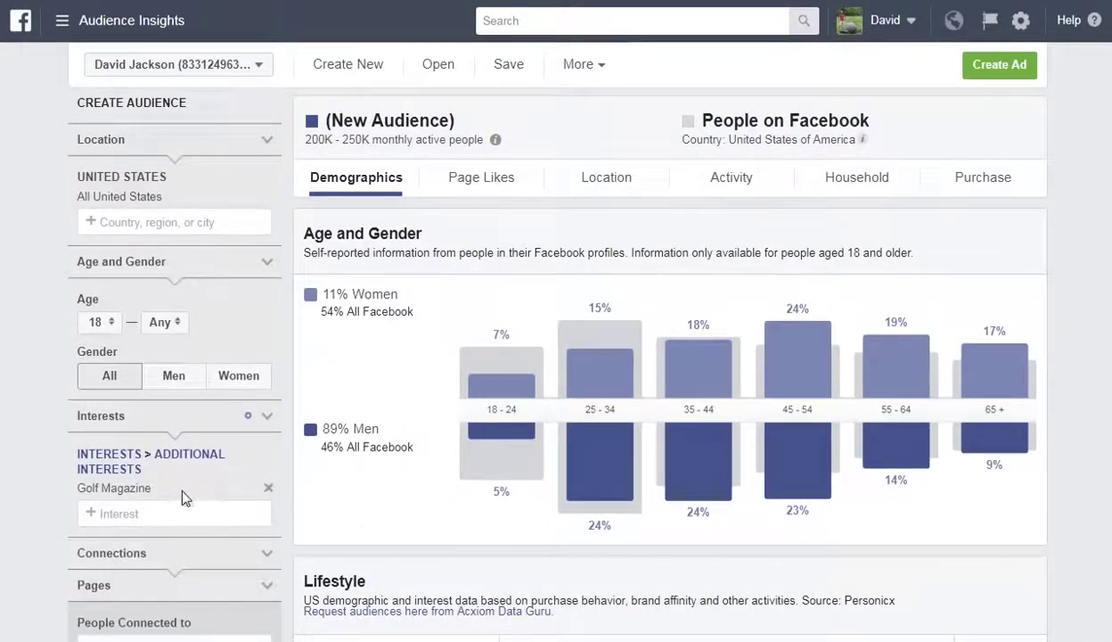
Add Golf Digest as an audience interest and remove Golf Magazine, keeping only Golf Digest.
click(170, 511)
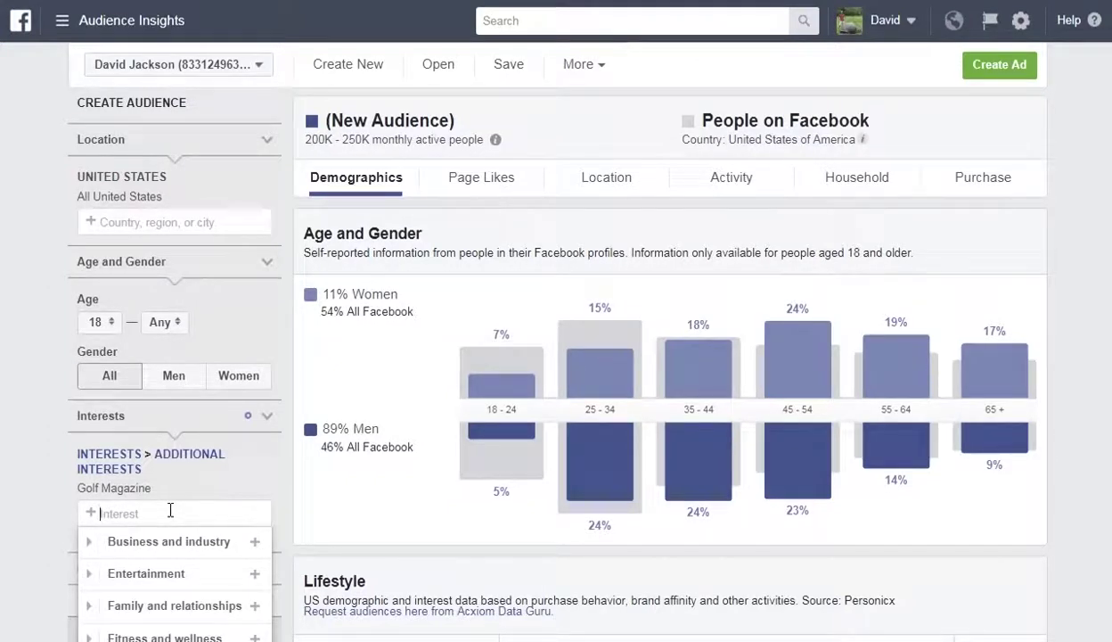
text(golf di)
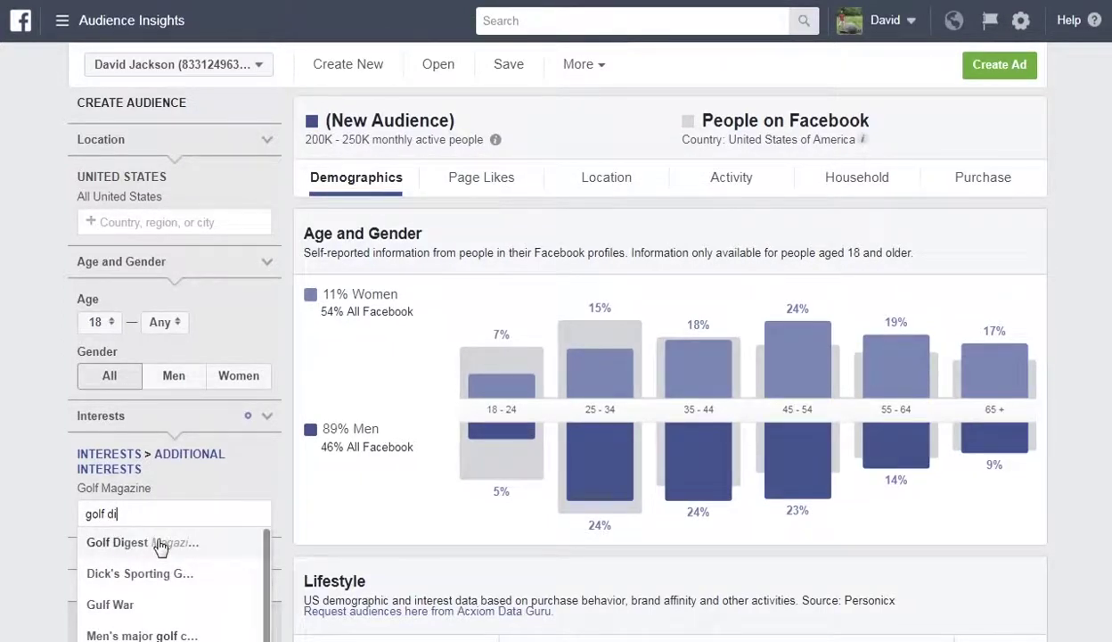
click(158, 541)
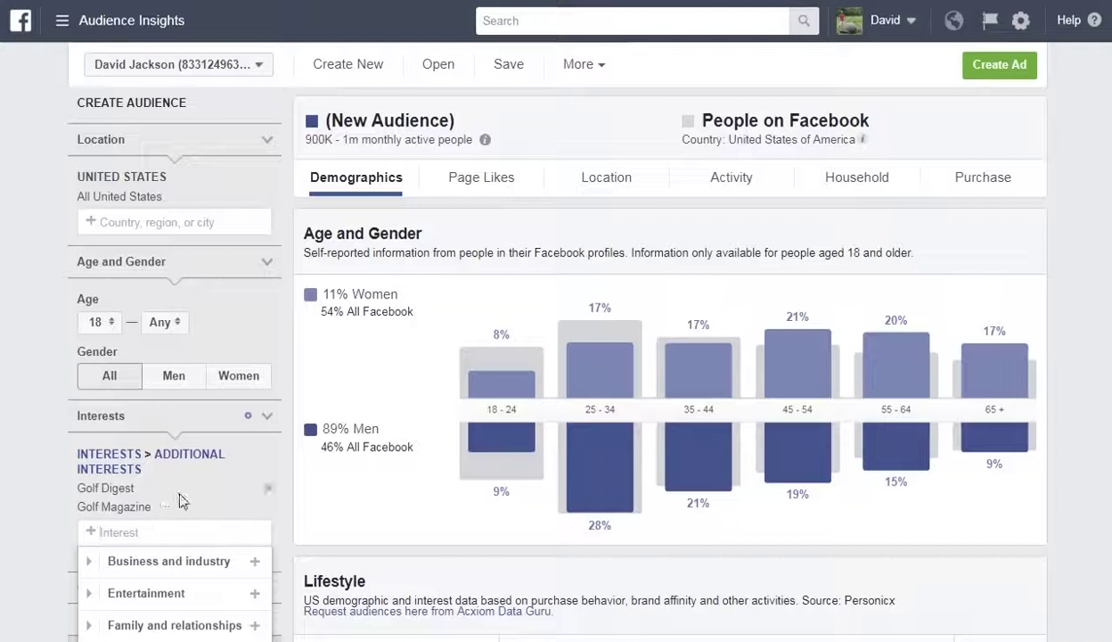
click(286, 532)
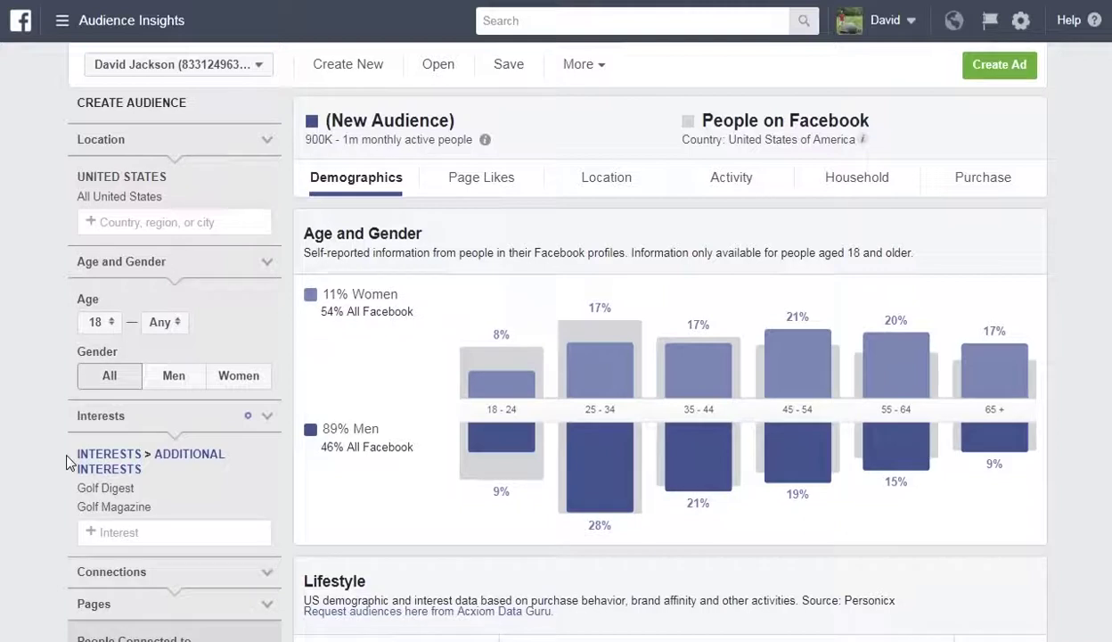
click(270, 510)
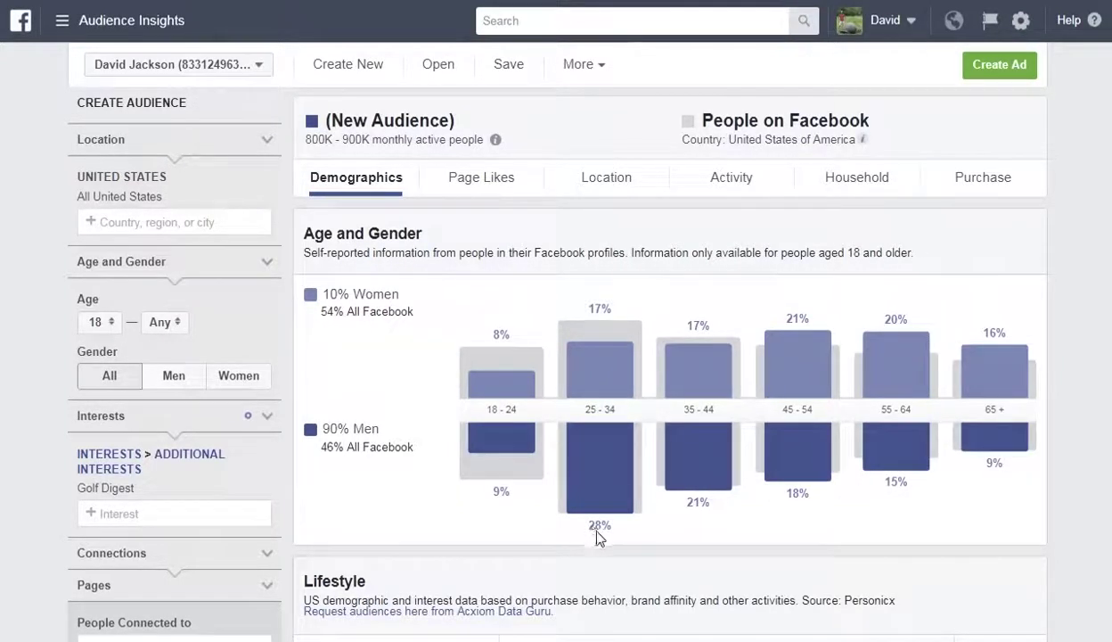
Examine the Golf Digest audience's demographics: age and gender, lifestyle, relationship status, education level and job titles.
mouse_move(815, 517)
middle_click(323, 234)
scroll(322, 232, down, 2)
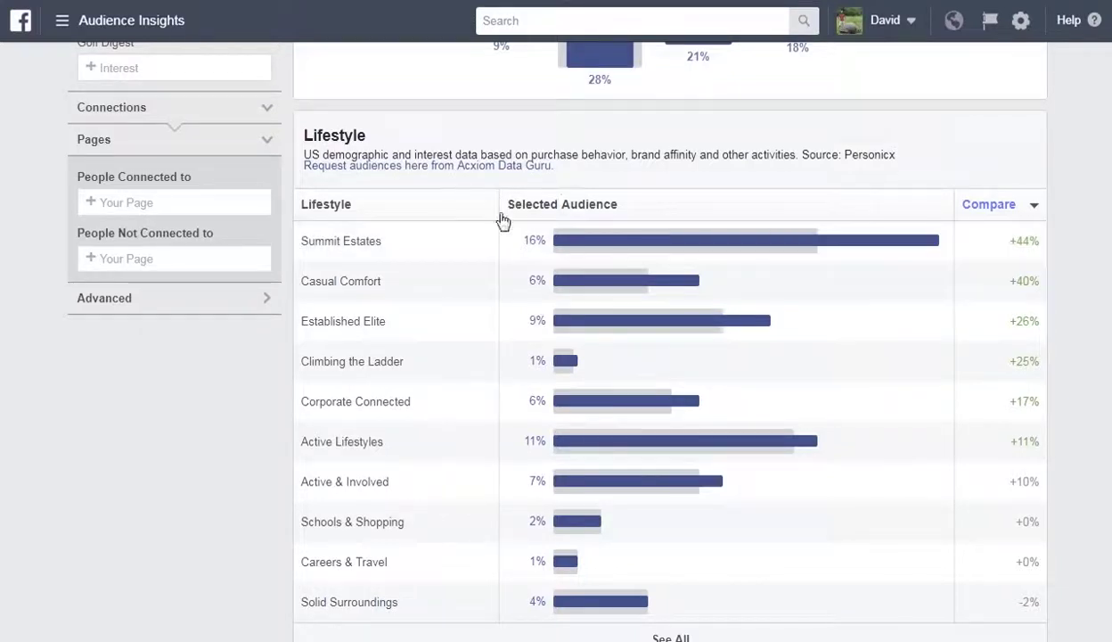
mouse_move(480, 250)
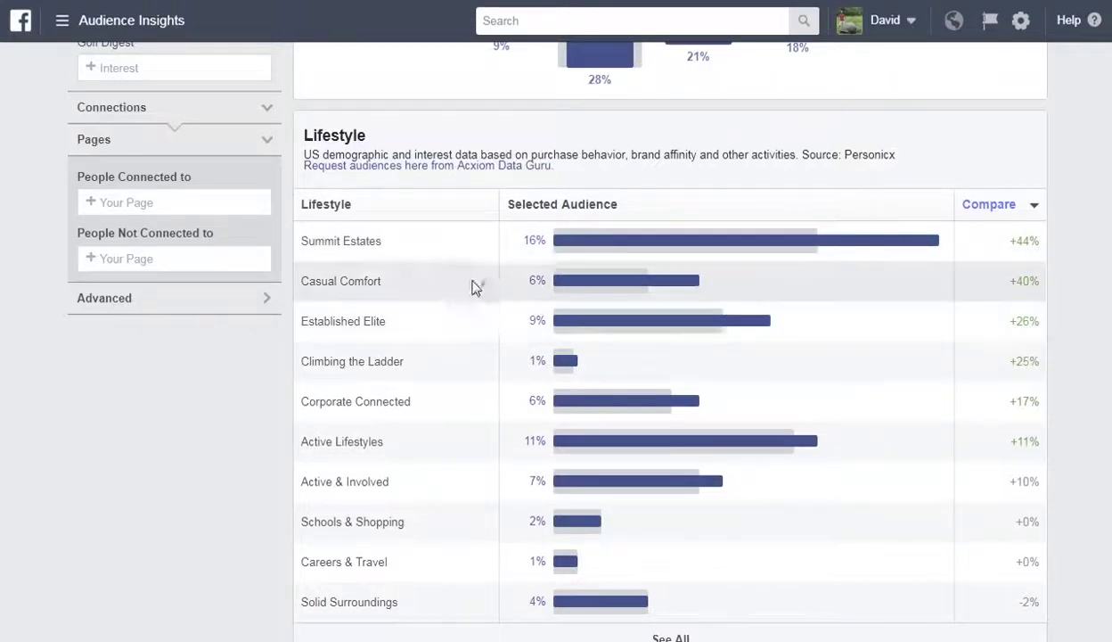
mouse_move(484, 288)
mouse_move(1029, 242)
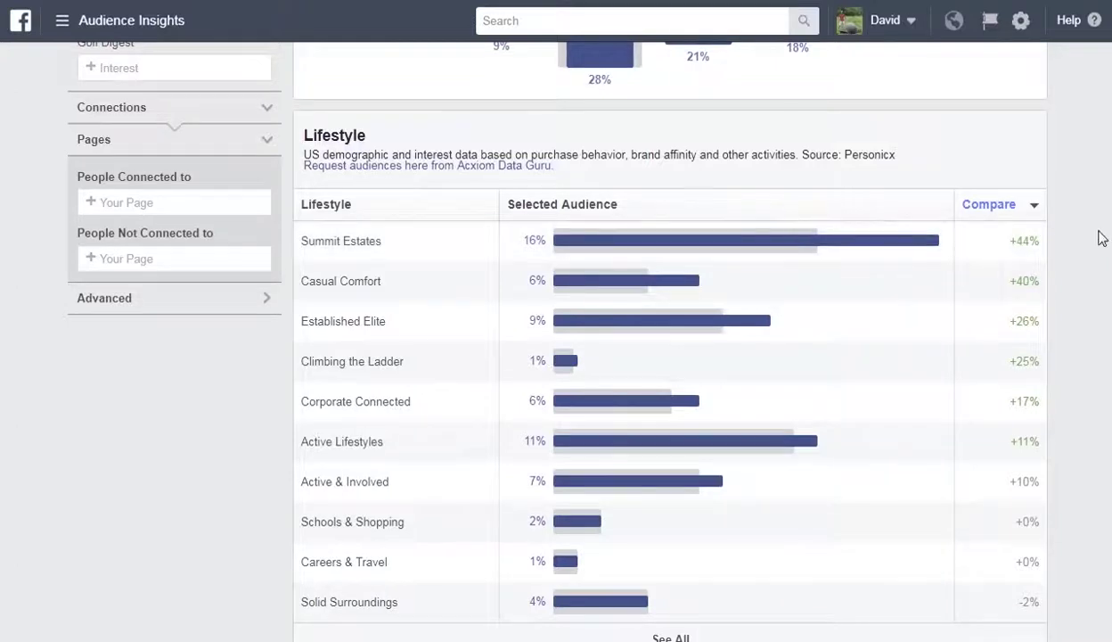
scroll(1105, 267, down, 5)
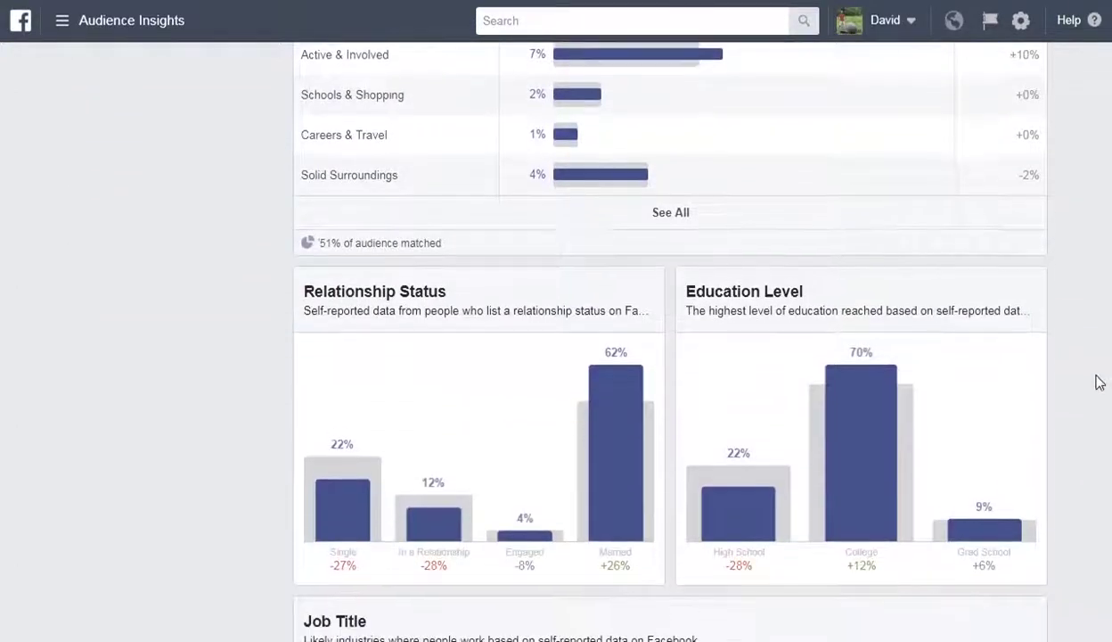
scroll(1099, 392, down, 2)
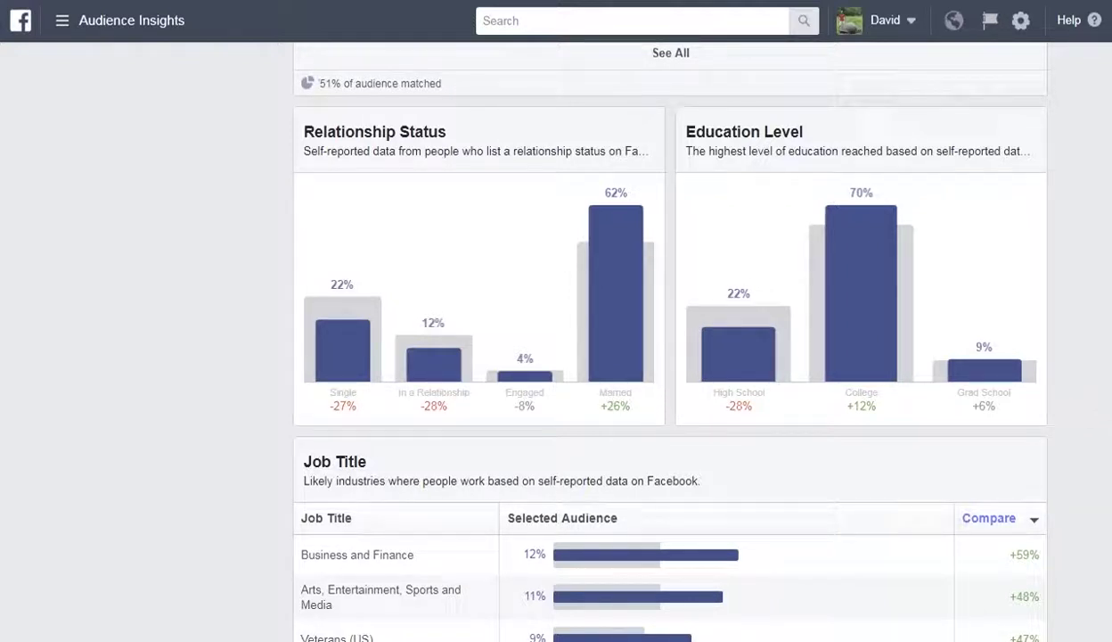
scroll(660, 356, down, 2)
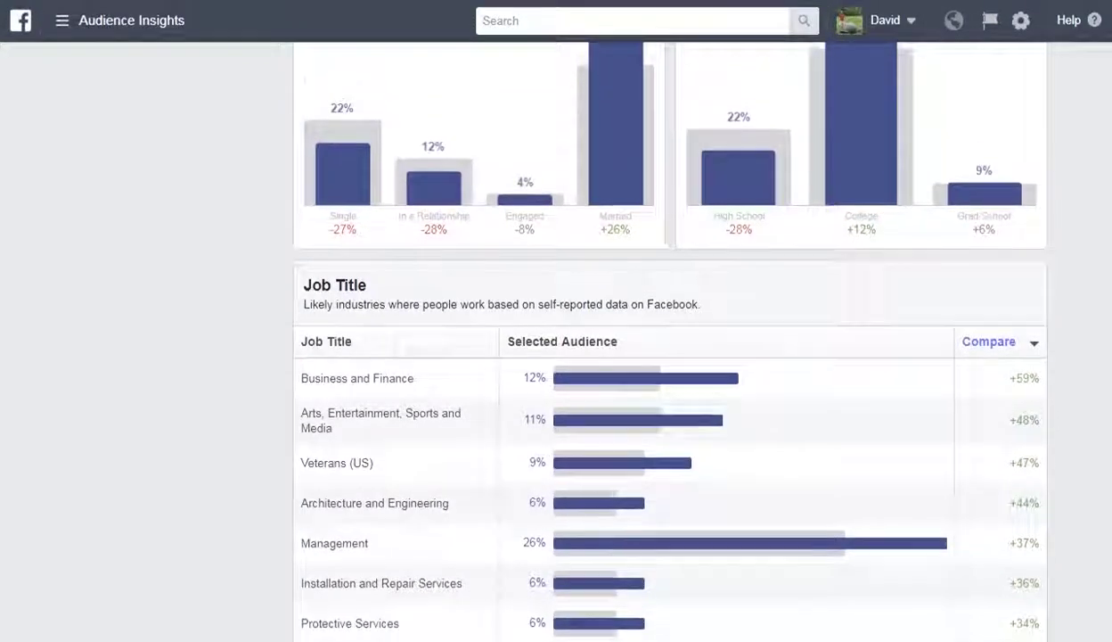
scroll(659, 356, down, 2)
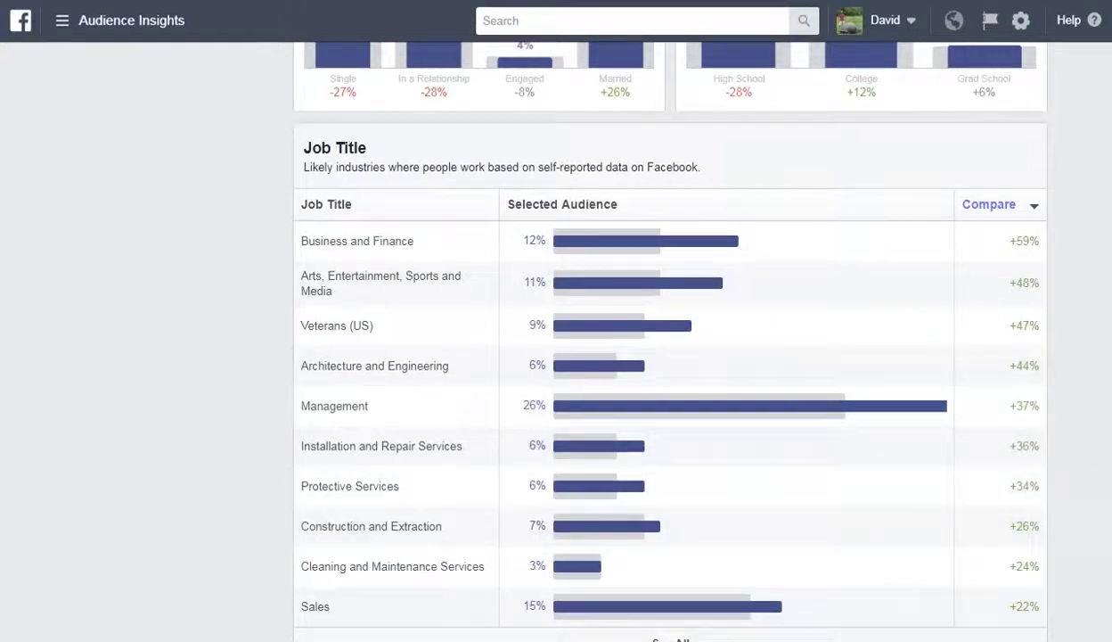
scroll(670, 357, up, 15)
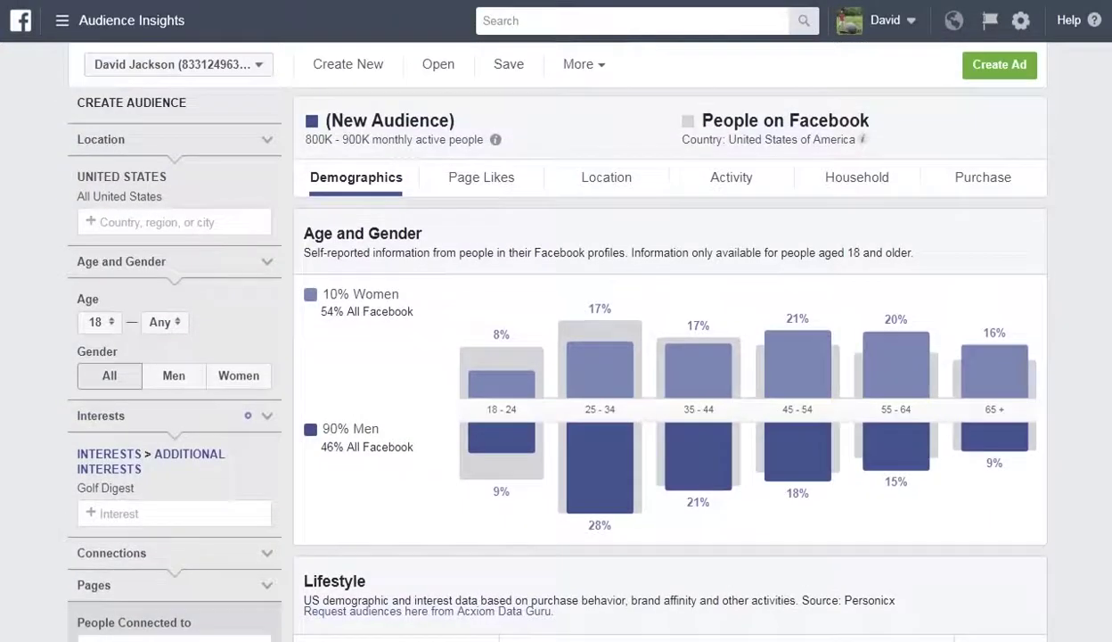
Review the top page-like categories and their listed pages for the Golf Digest audience.
click(504, 182)
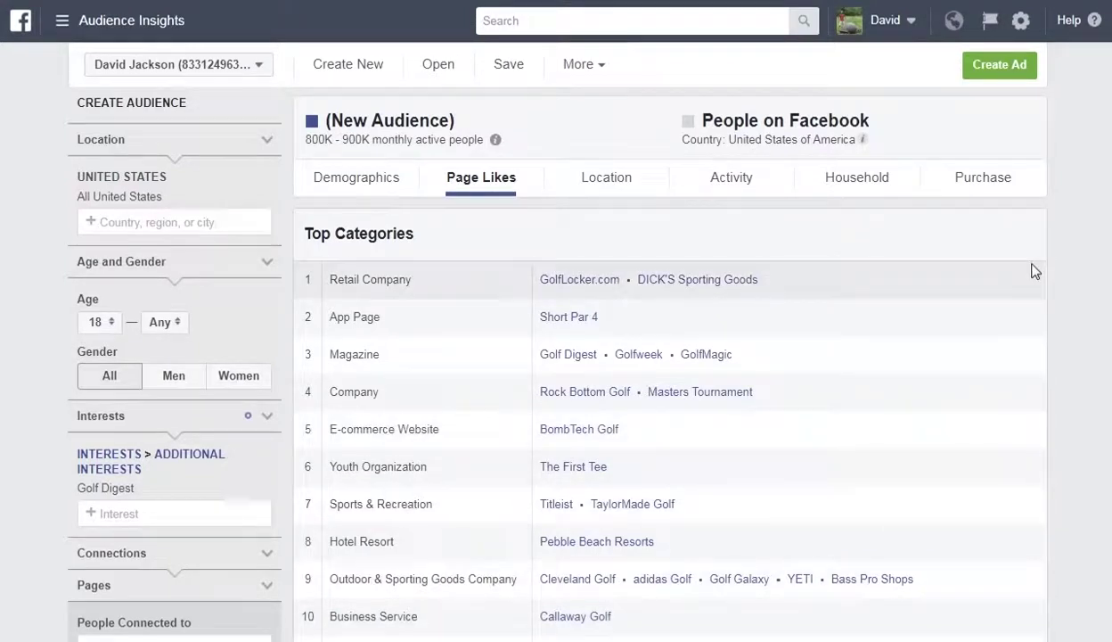
scroll(543, 338, down, 3)
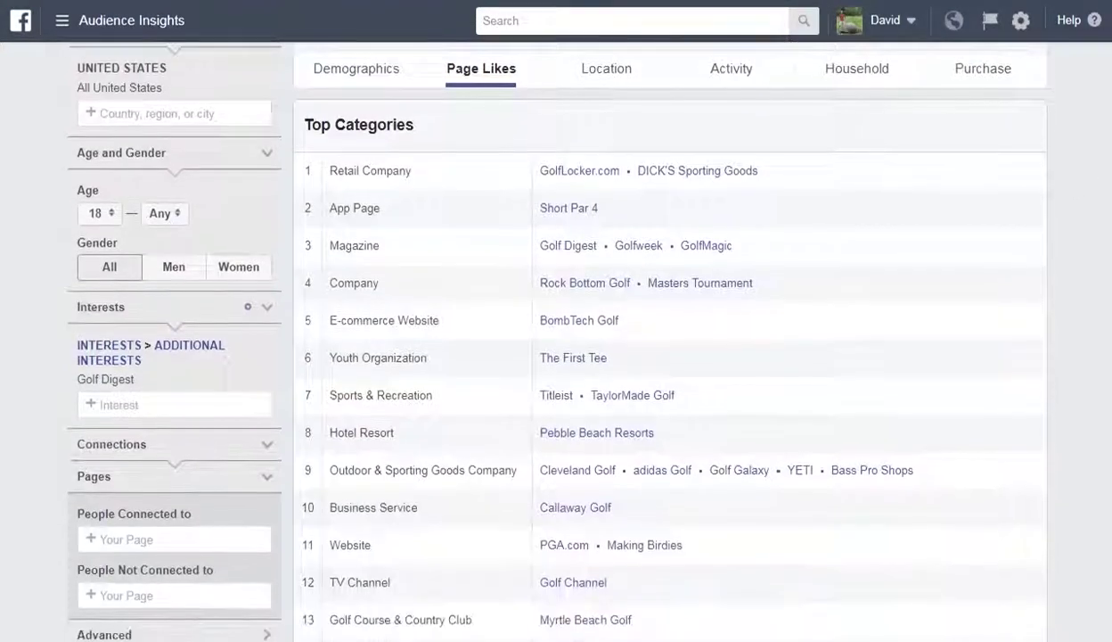
scroll(756, 223, down, 2)
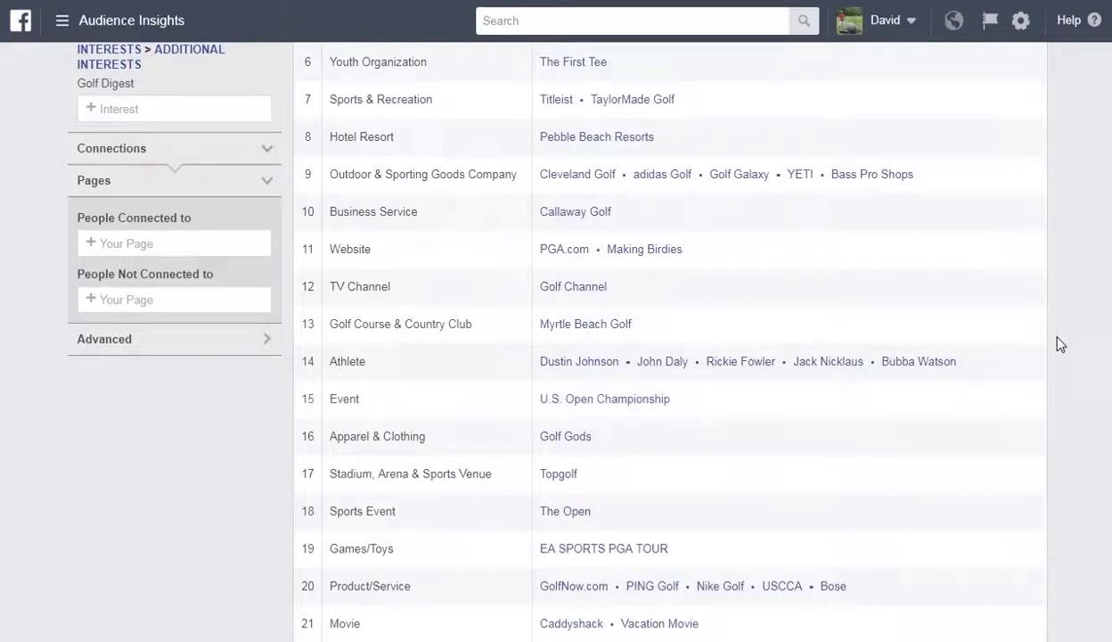
scroll(1060, 344, up, 5)
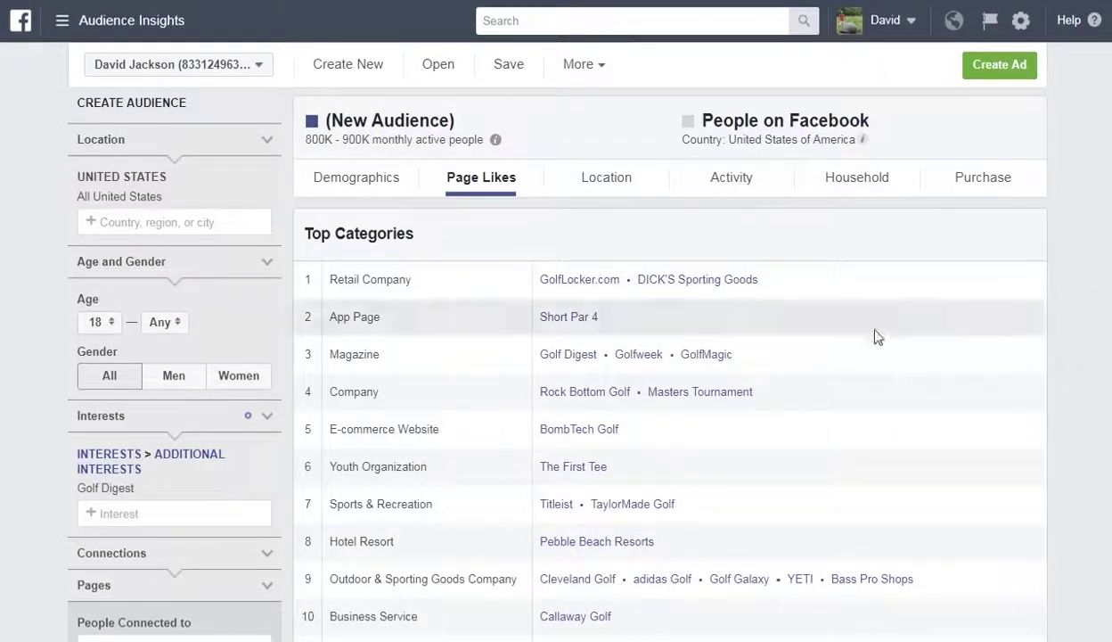
Open the GolfLocker.com page from the Retail Company category in a new browser tab and switch to it.
right_click(583, 282)
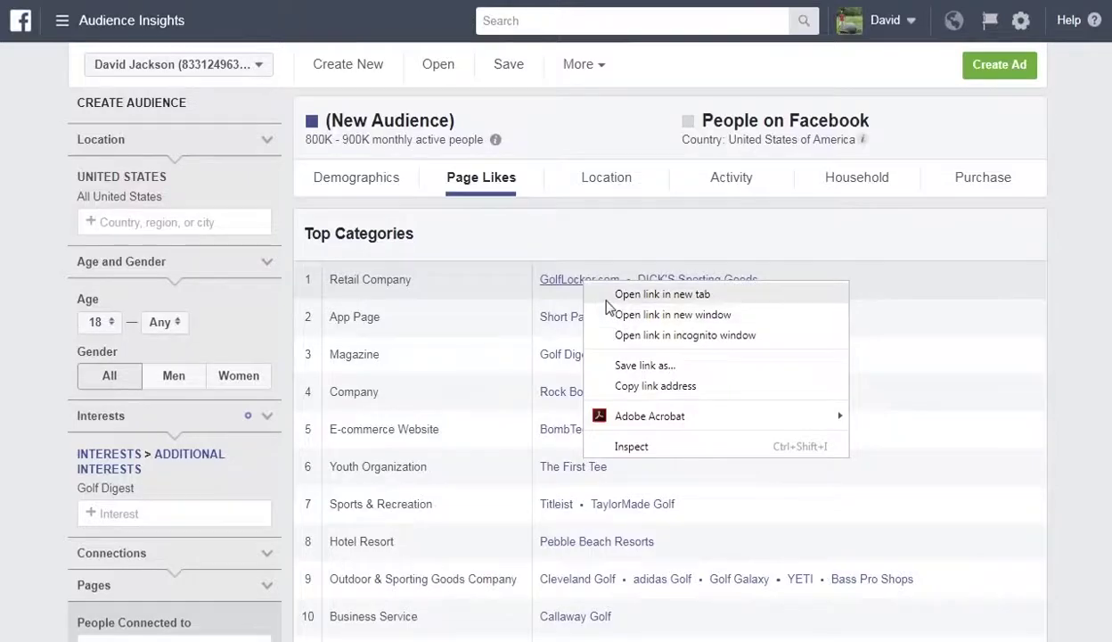
click(610, 300)
click(339, 2)
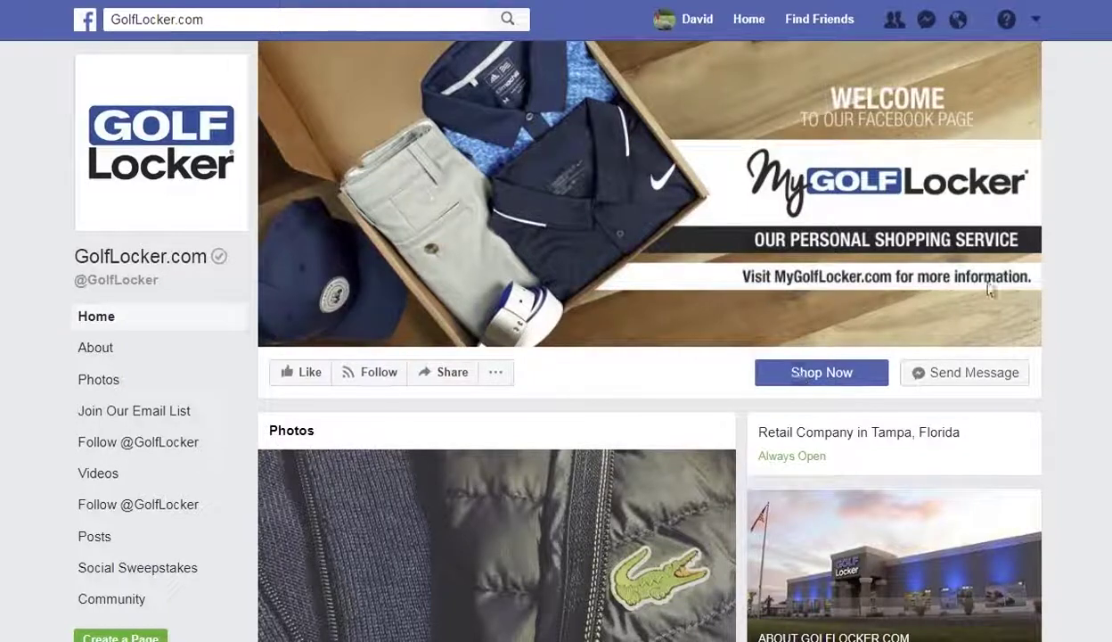
Examine the GolfLocker.com page's community figures, videos, pinned post and latest post for follower count and engagement.
scroll(648, 338, down, 5)
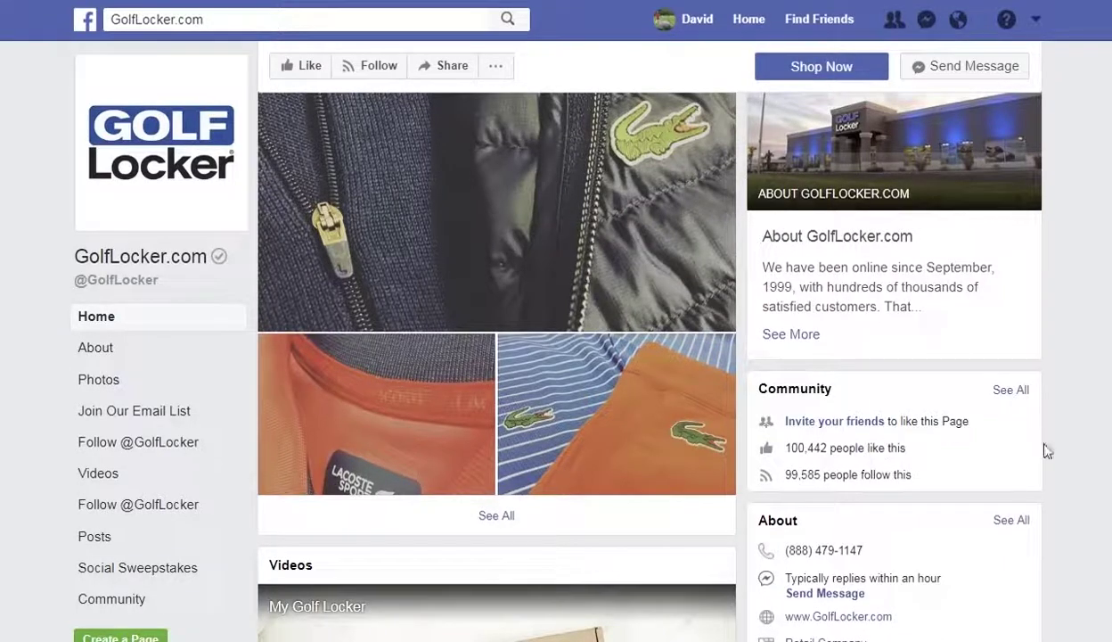
scroll(496, 356, down, 8)
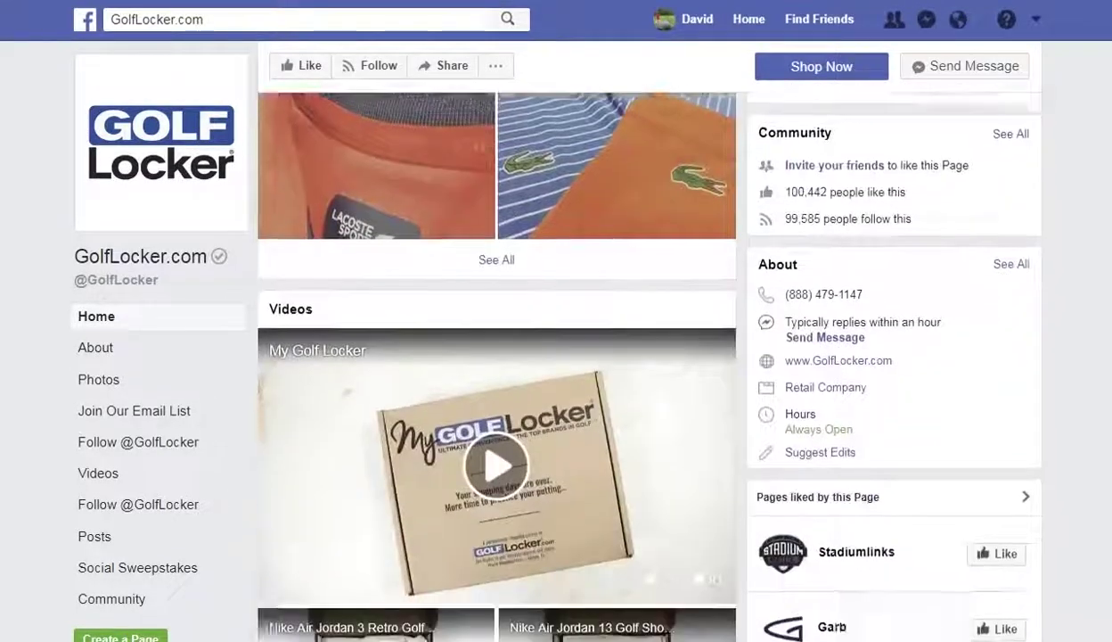
scroll(496, 356, down, 3)
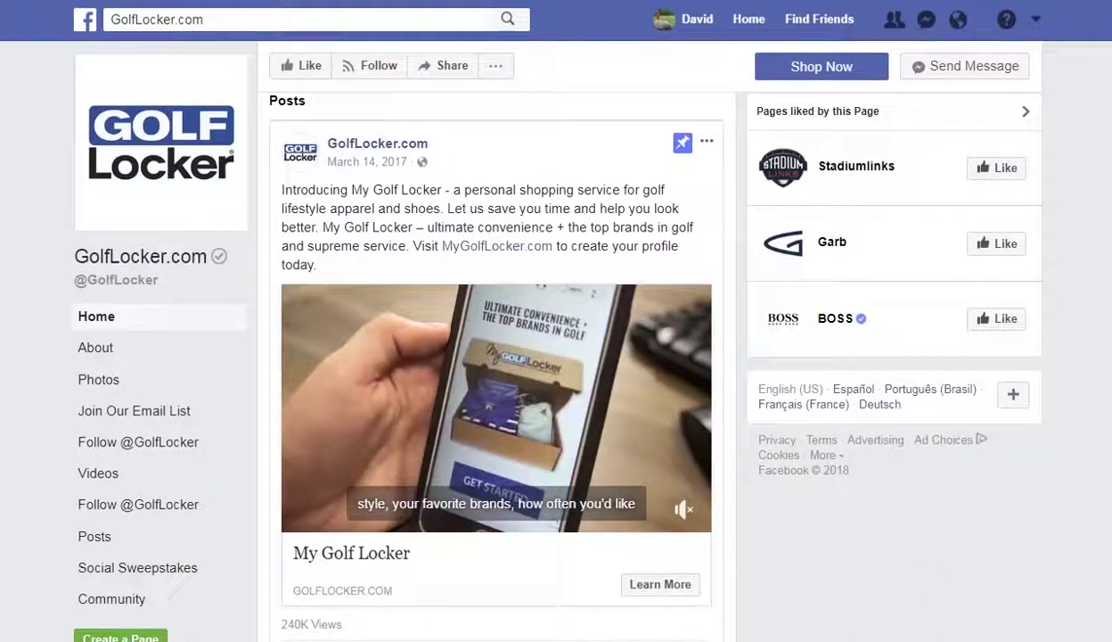
scroll(927, 588, down, 1)
scroll(379, 480, down, 2)
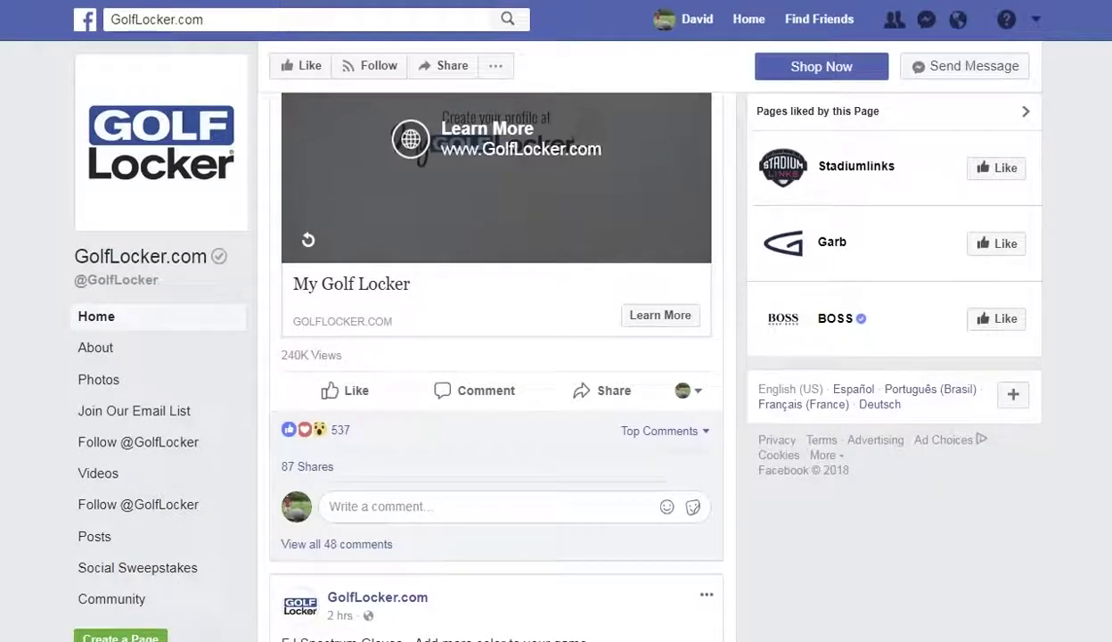
scroll(1105, 505, down, 4)
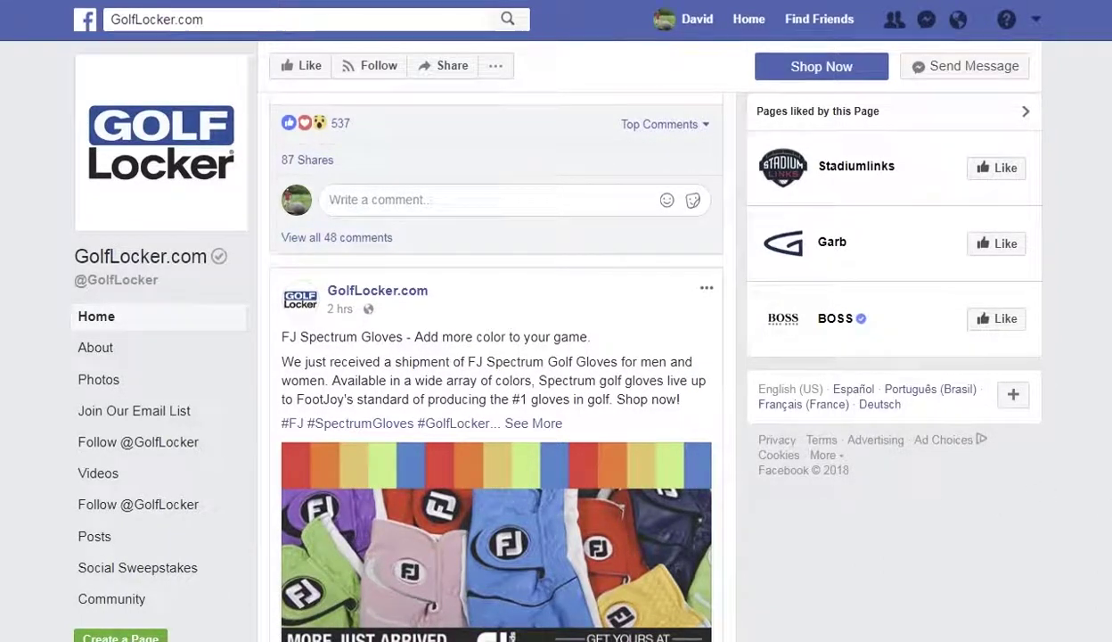
scroll(496, 365, down, 1)
scroll(495, 366, down, 2)
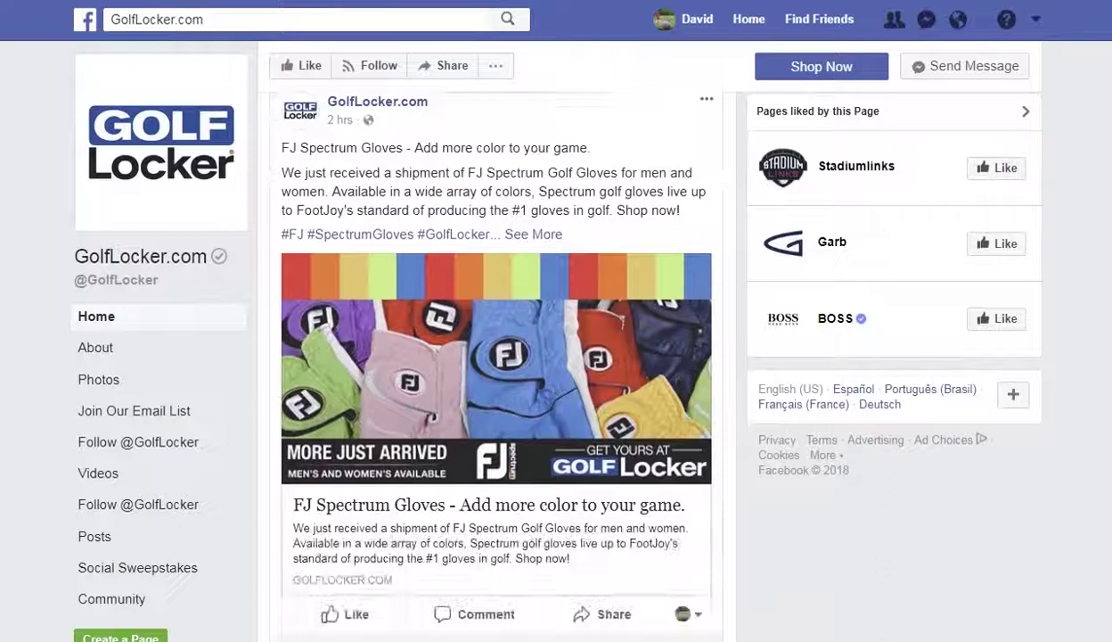
scroll(495, 365, down, 2)
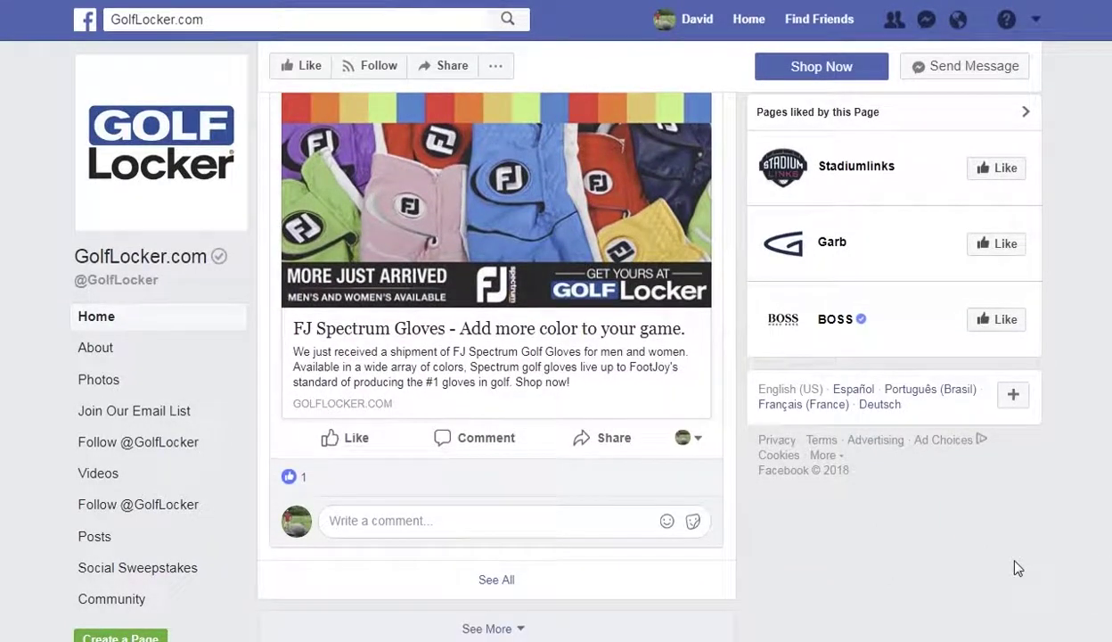
scroll(1076, 547, up, 2)
scroll(1076, 547, up, 1)
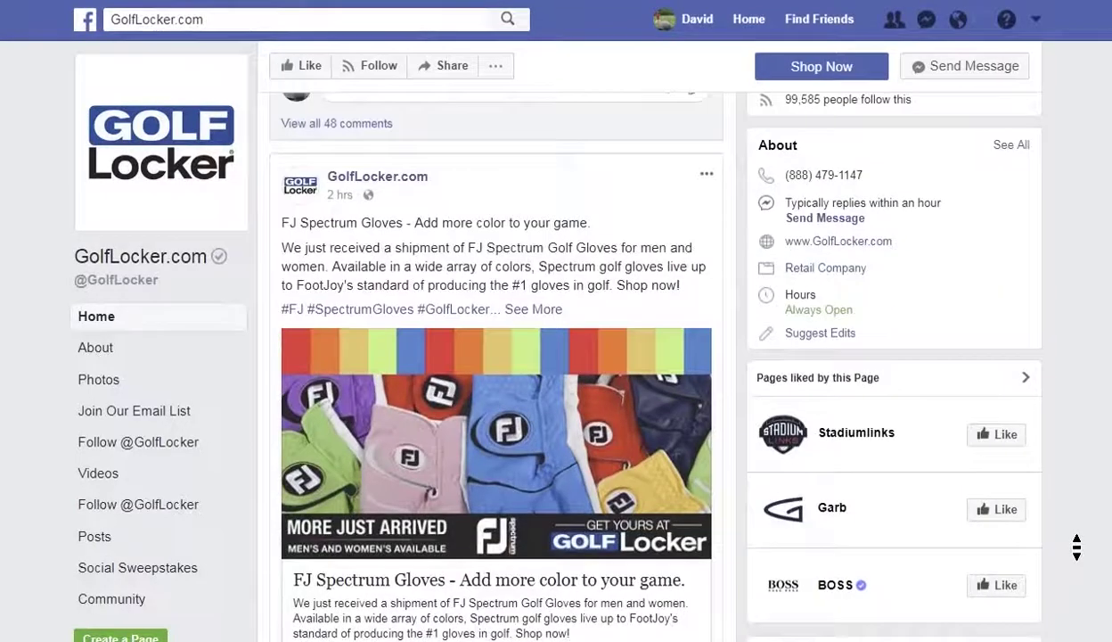
scroll(1080, 554, up, 8)
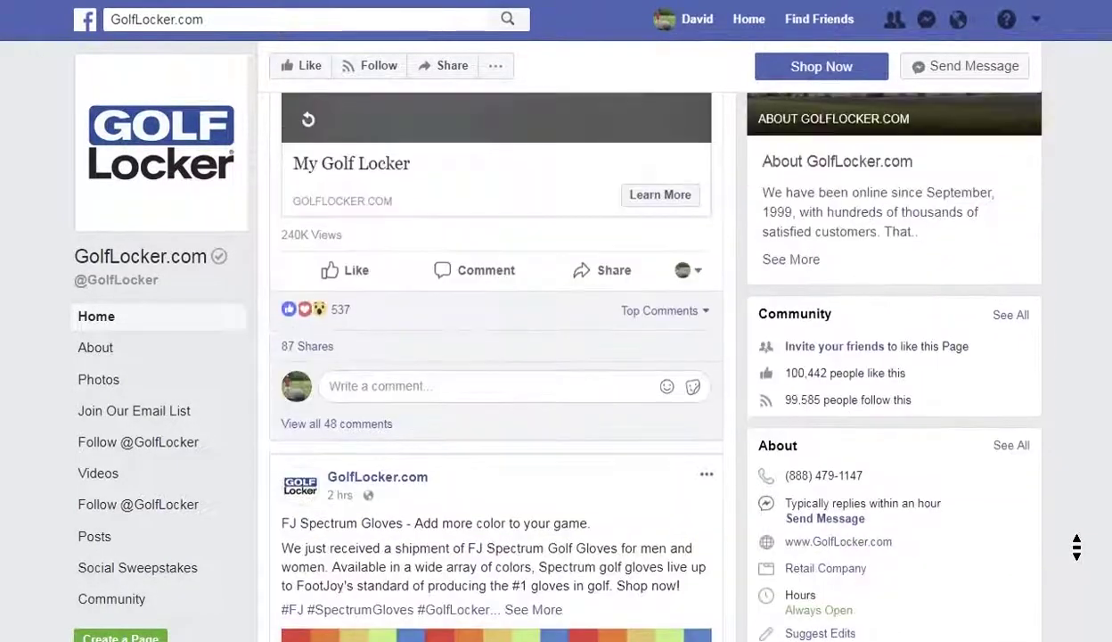
scroll(1078, 550, up, 7)
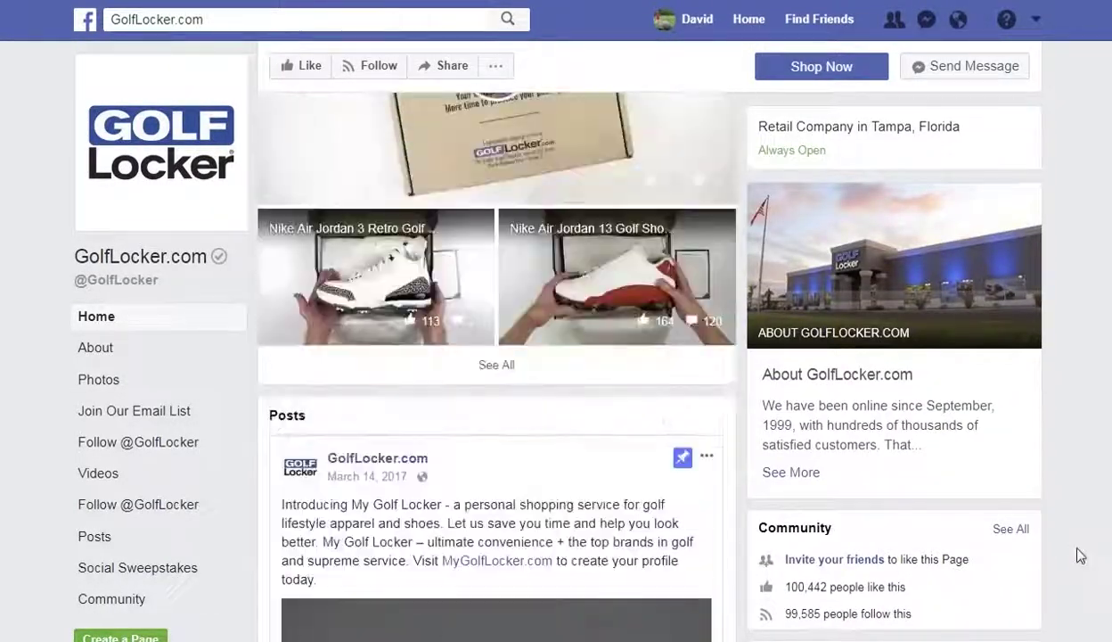
scroll(1077, 547, up, 8)
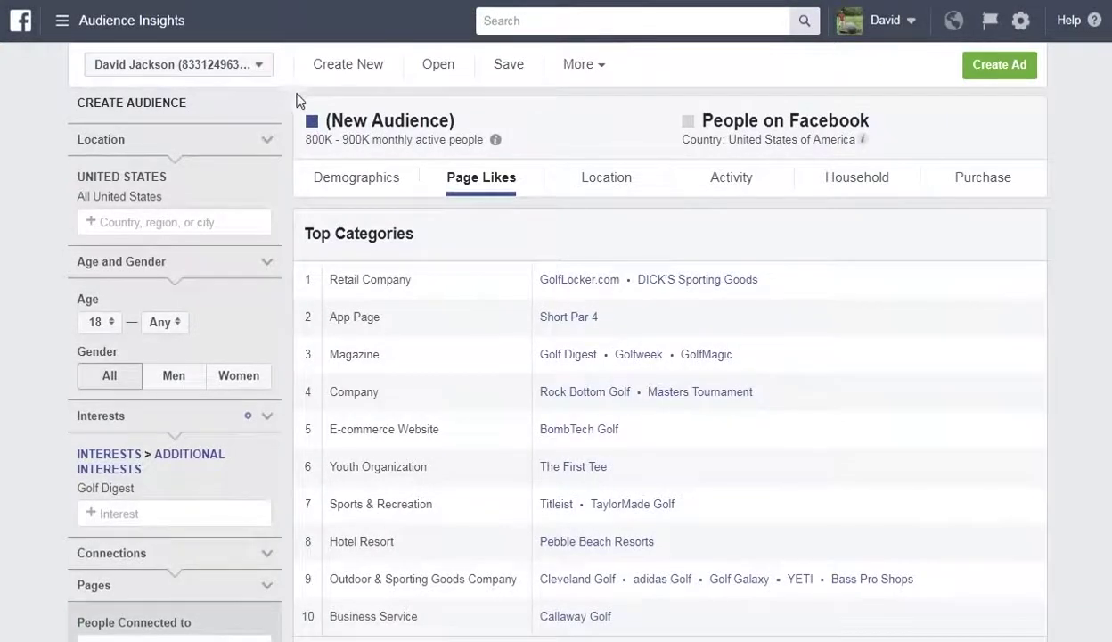
Back in Audience Insights, review the Page Likes table's relevance, audience and affinity for the related golf pages.
scroll(301, 102, down, 1)
scroll(302, 103, down, 5)
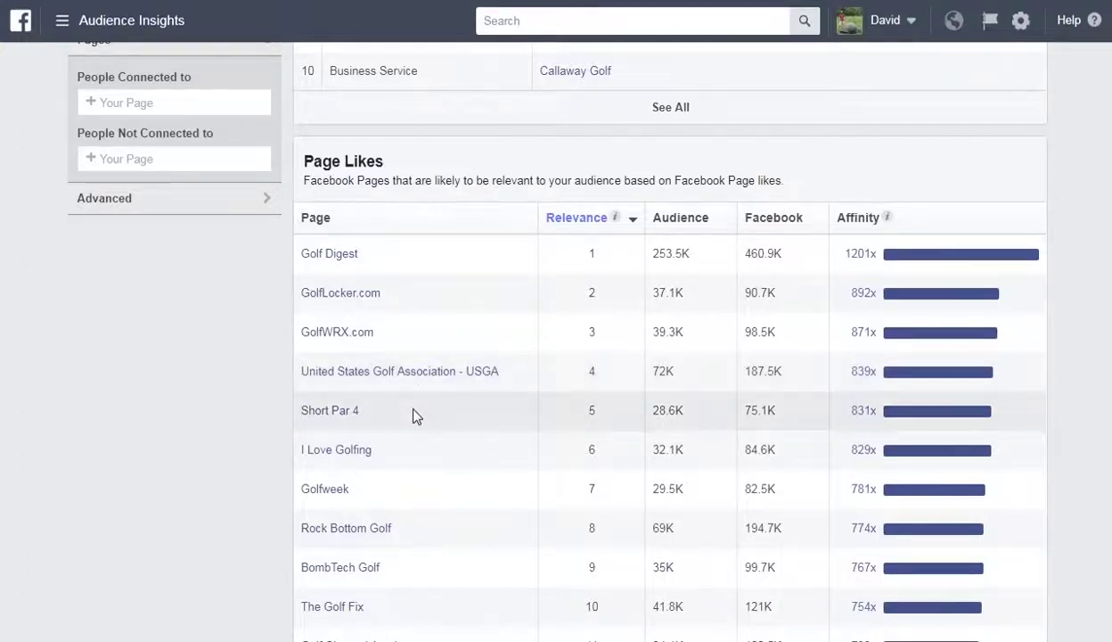
scroll(416, 414, up, 6)
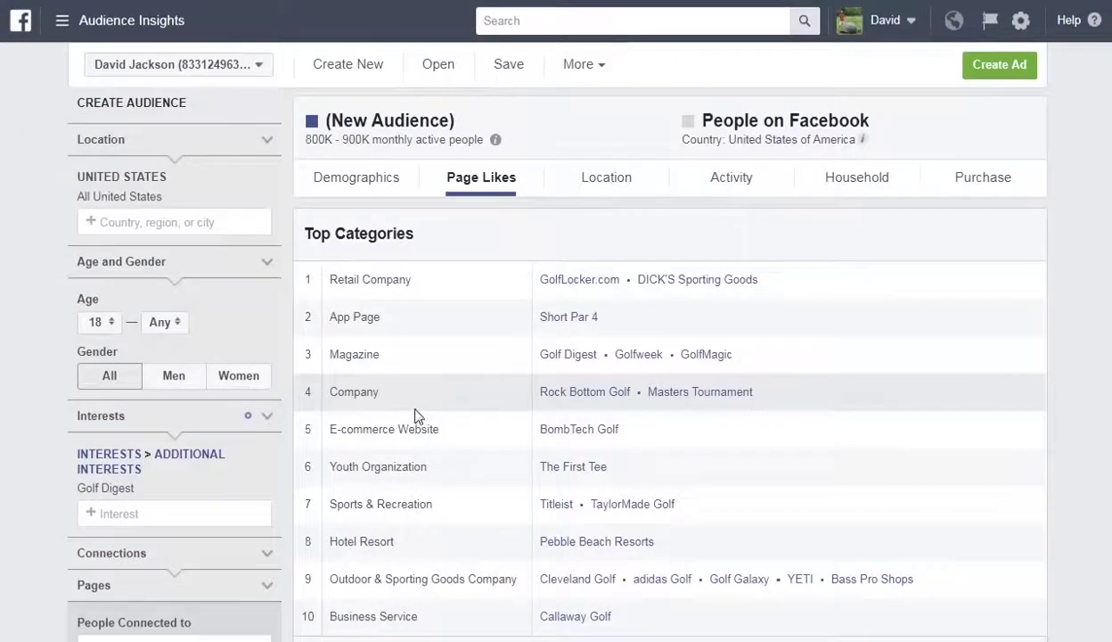
Check the audience's location data by top cities, top countries and top languages, ending on the cities list.
click(621, 177)
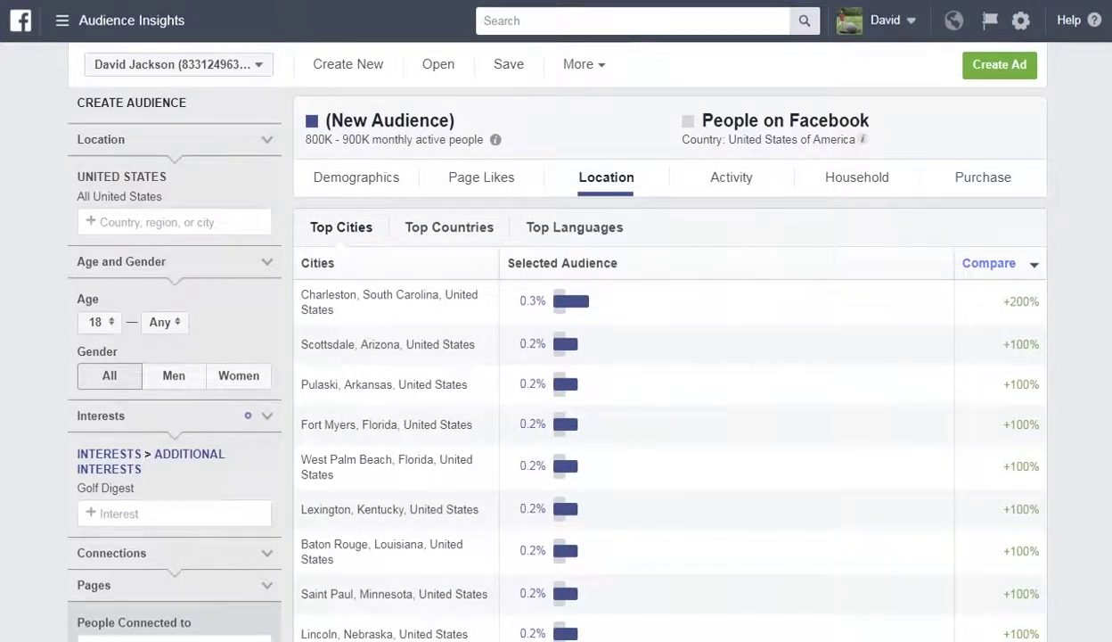
scroll(1108, 224, down, 1)
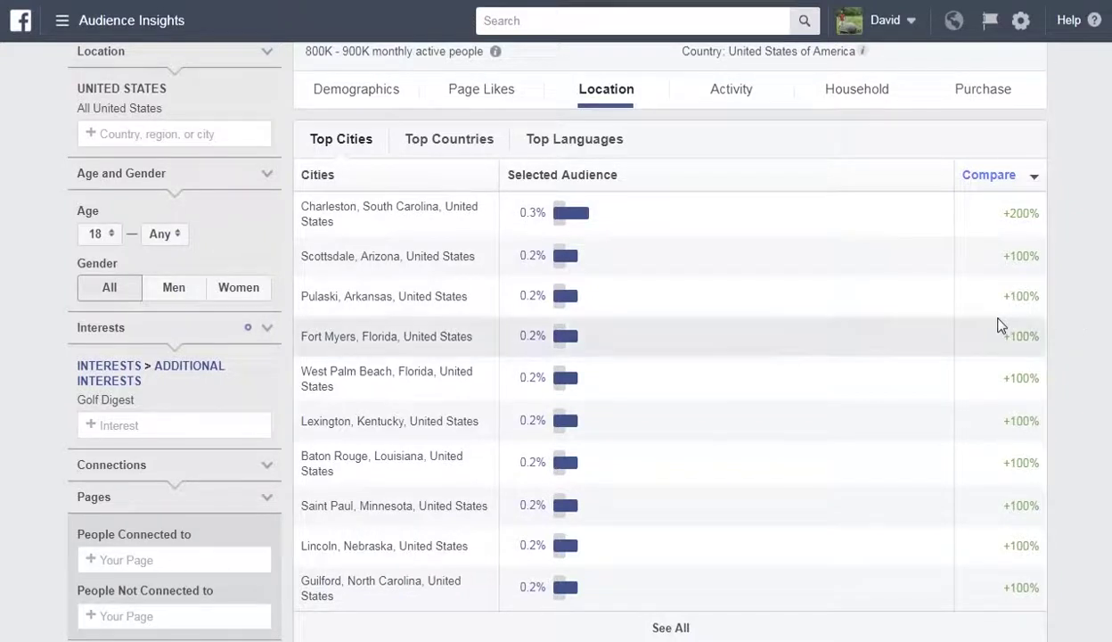
click(475, 144)
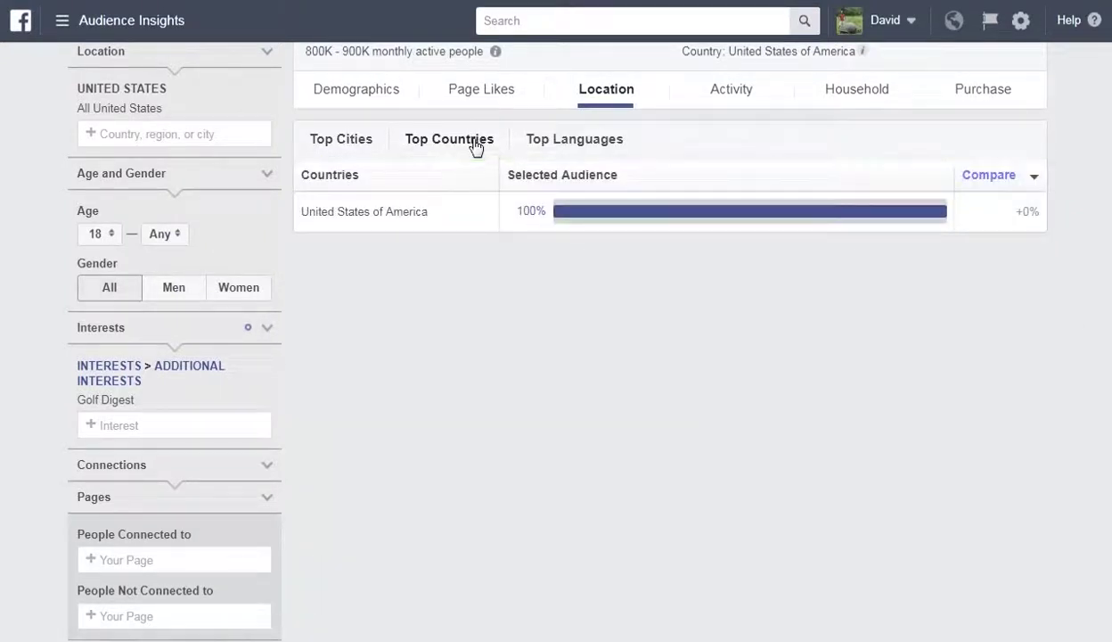
click(575, 141)
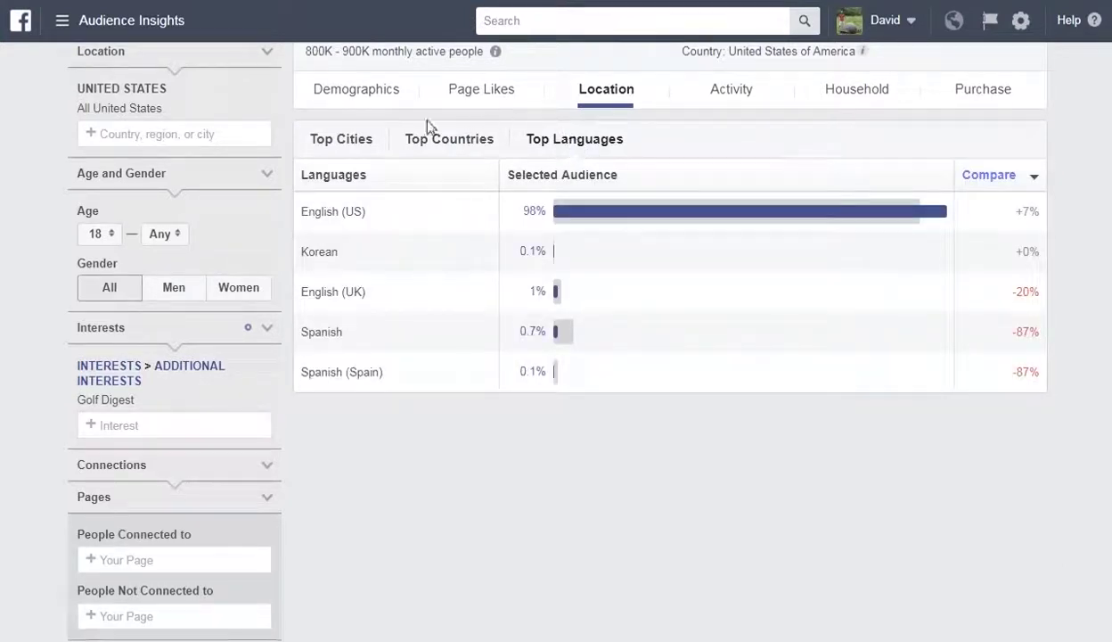
click(355, 141)
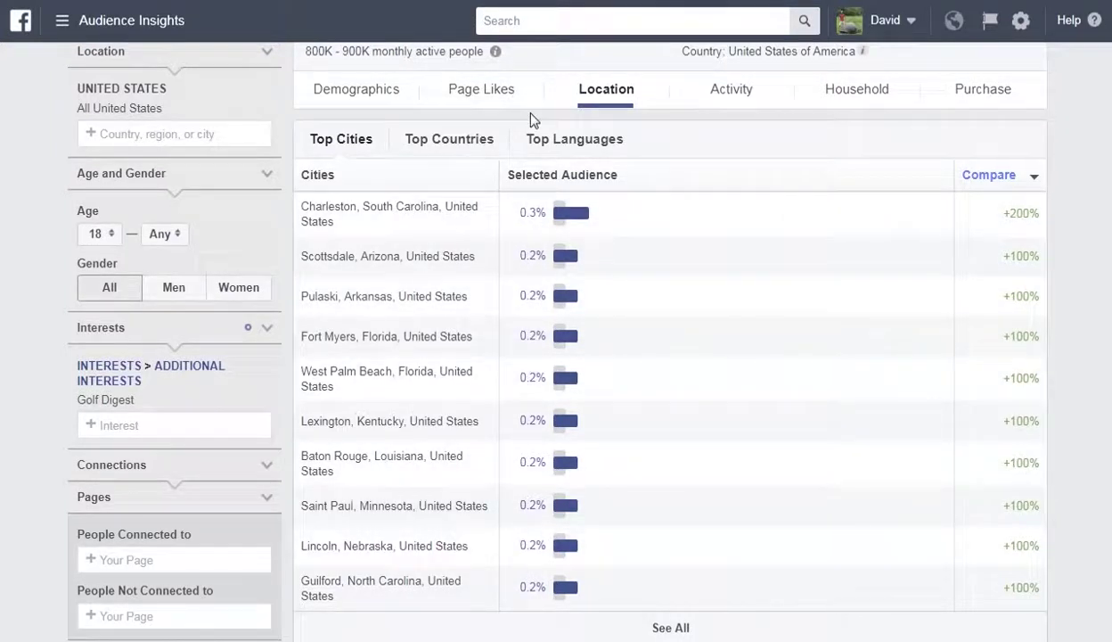
Examine the audience's Facebook activity, including the frequency of ads clicked and the devices used.
click(722, 94)
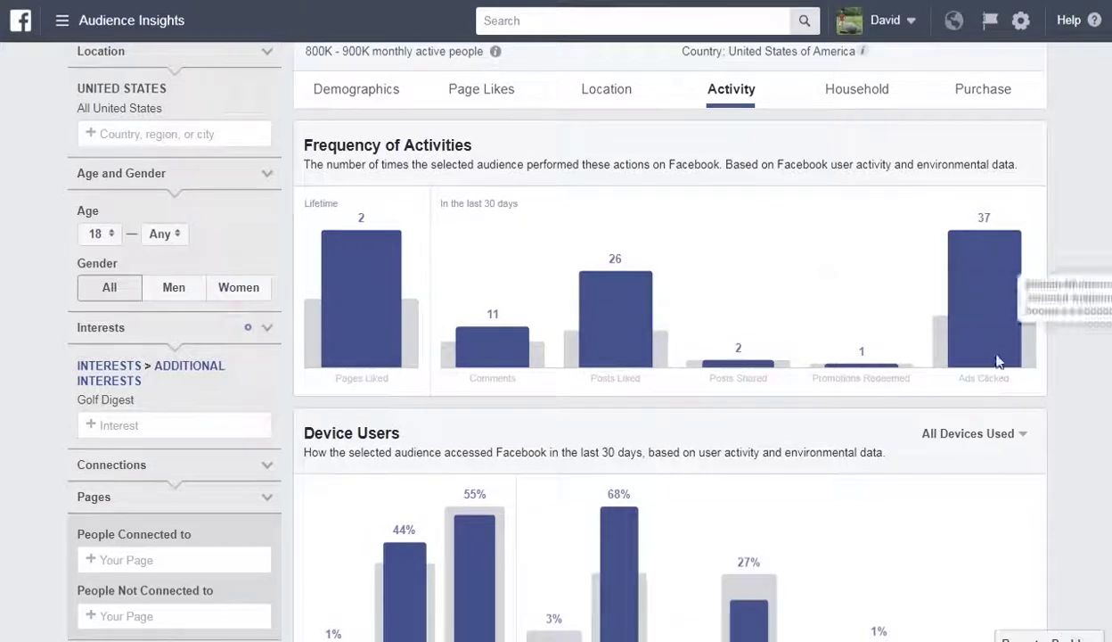
mouse_move(1032, 345)
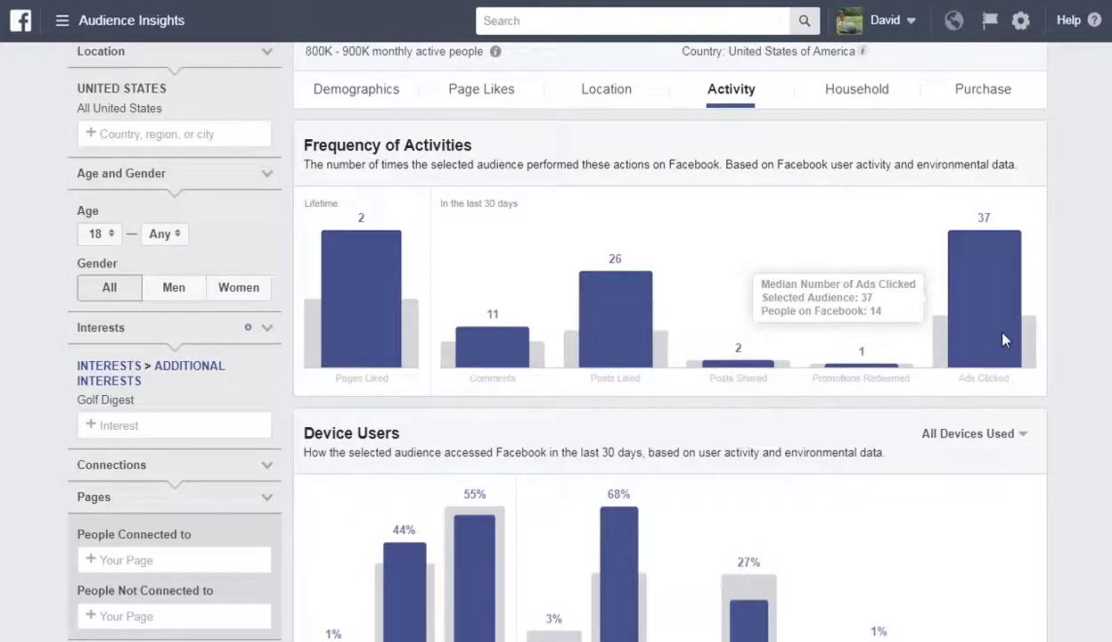
scroll(1002, 333, down, 1)
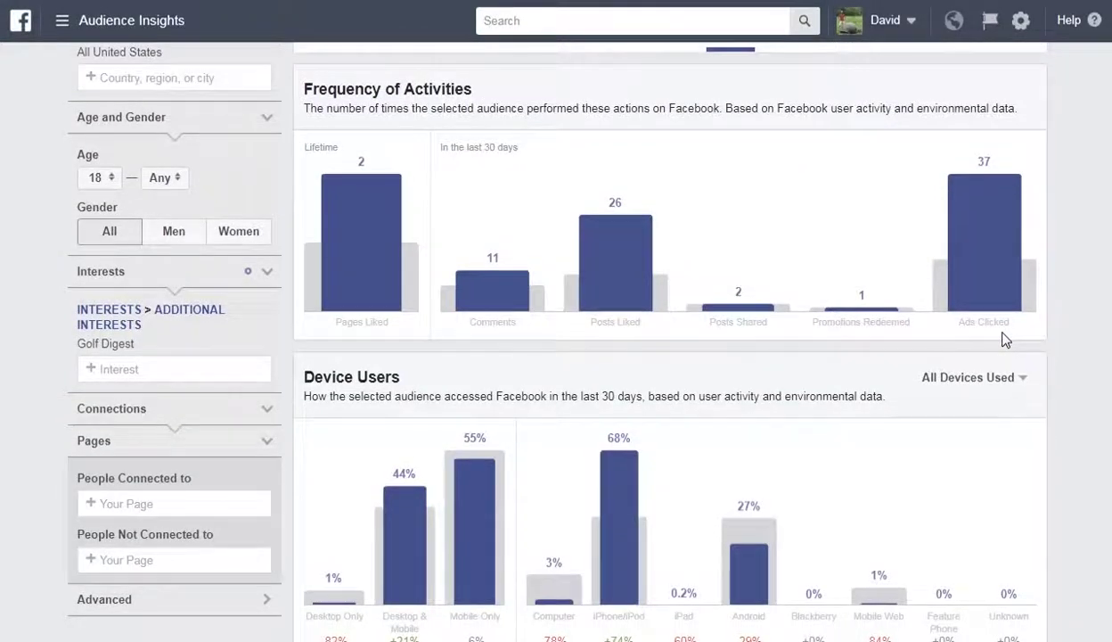
scroll(323, 484, down, 1)
mouse_move(322, 484)
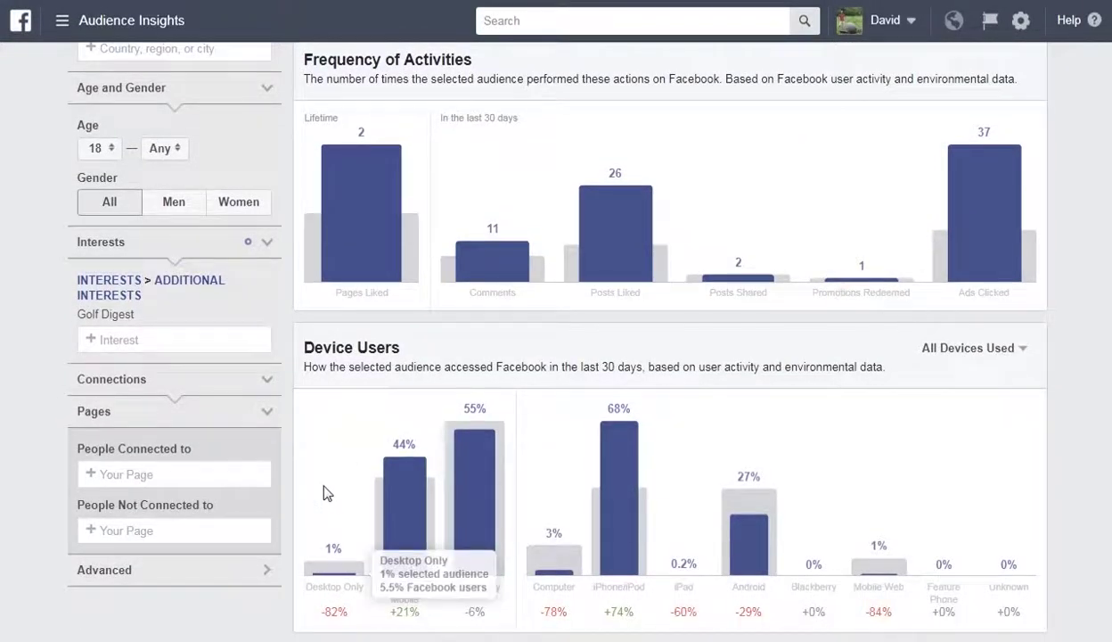
scroll(402, 397, up, 1)
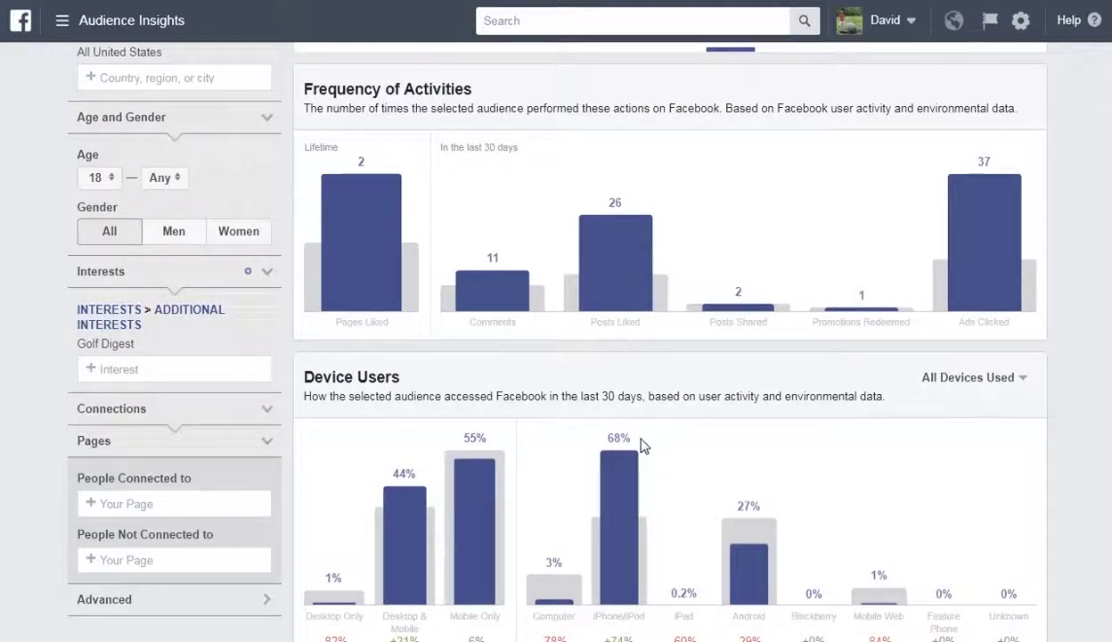
scroll(640, 444, up, 2)
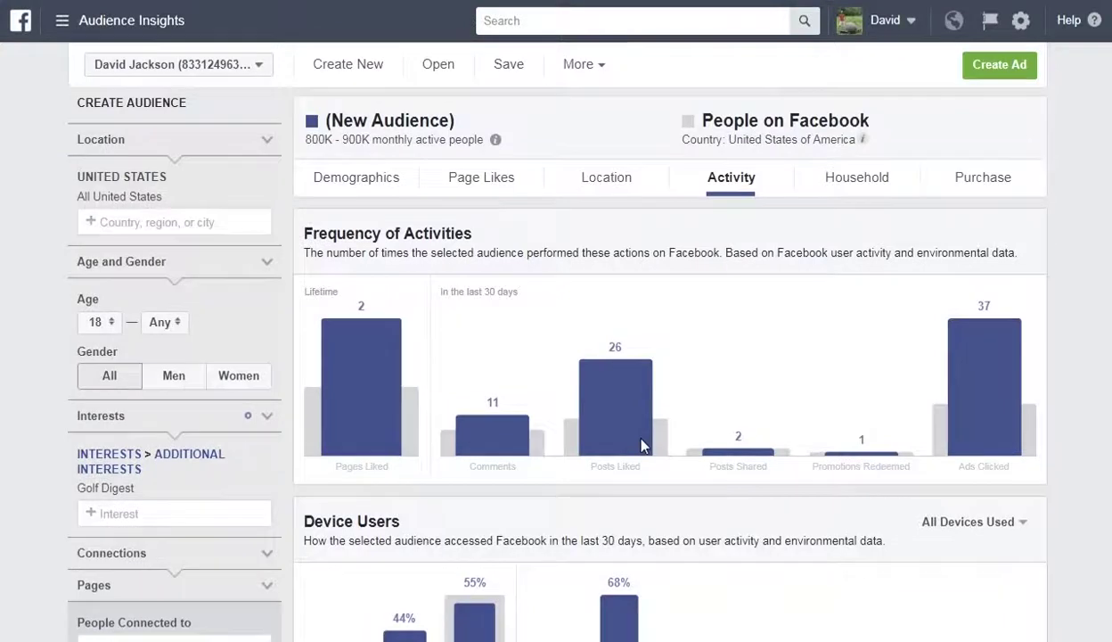
Review the audience's household data: income, home ownership, household size, home market value and spending methods.
click(874, 178)
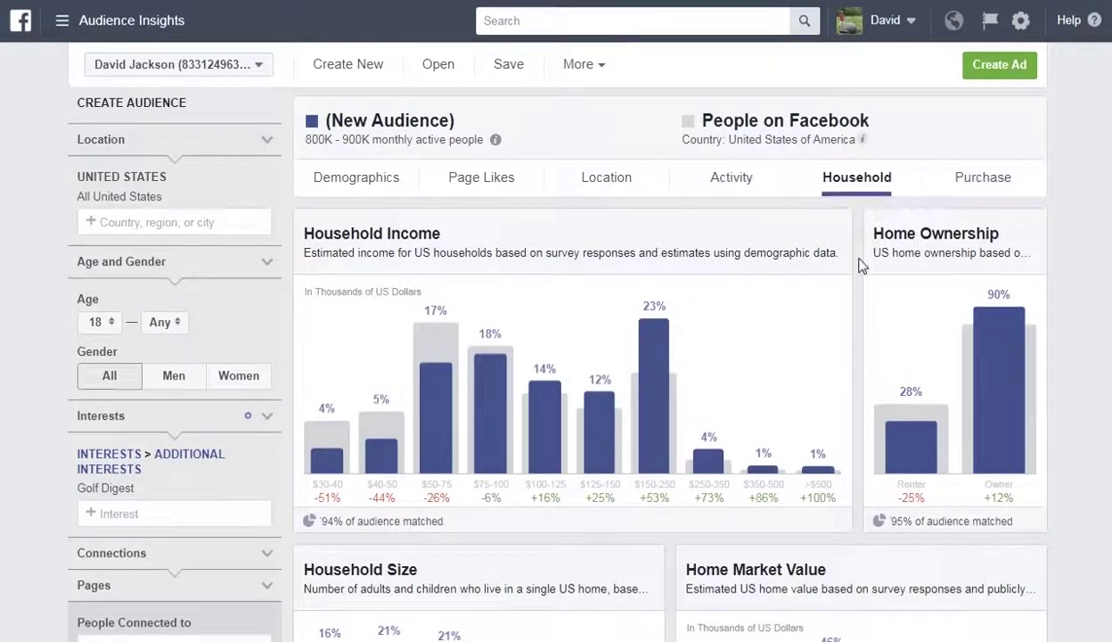
mouse_move(659, 320)
scroll(1052, 401, down, 5)
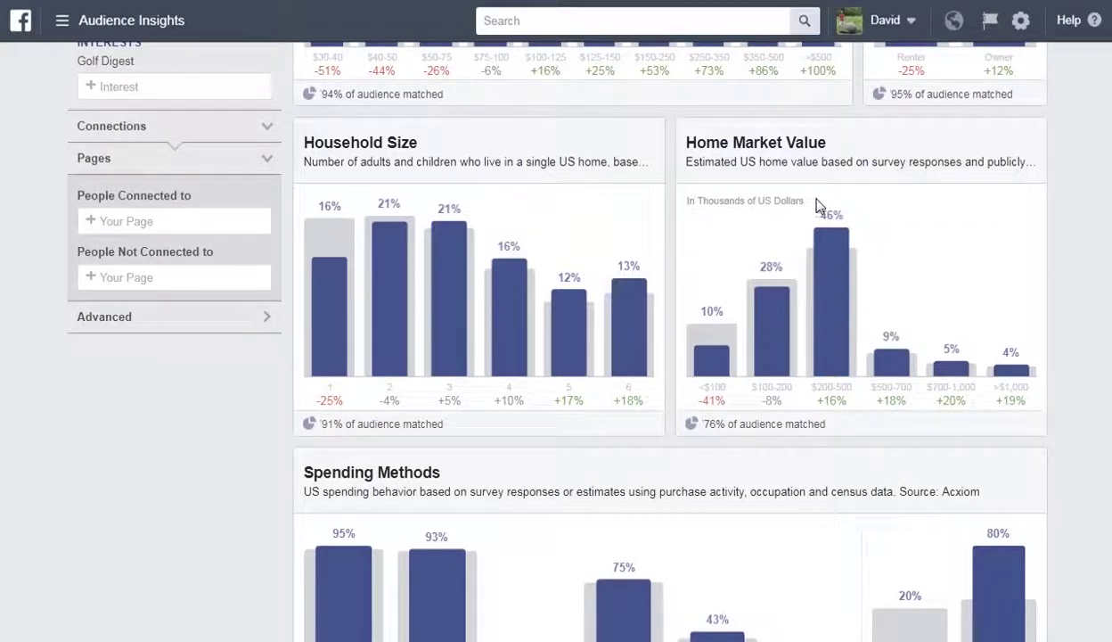
scroll(1093, 353, down, 2)
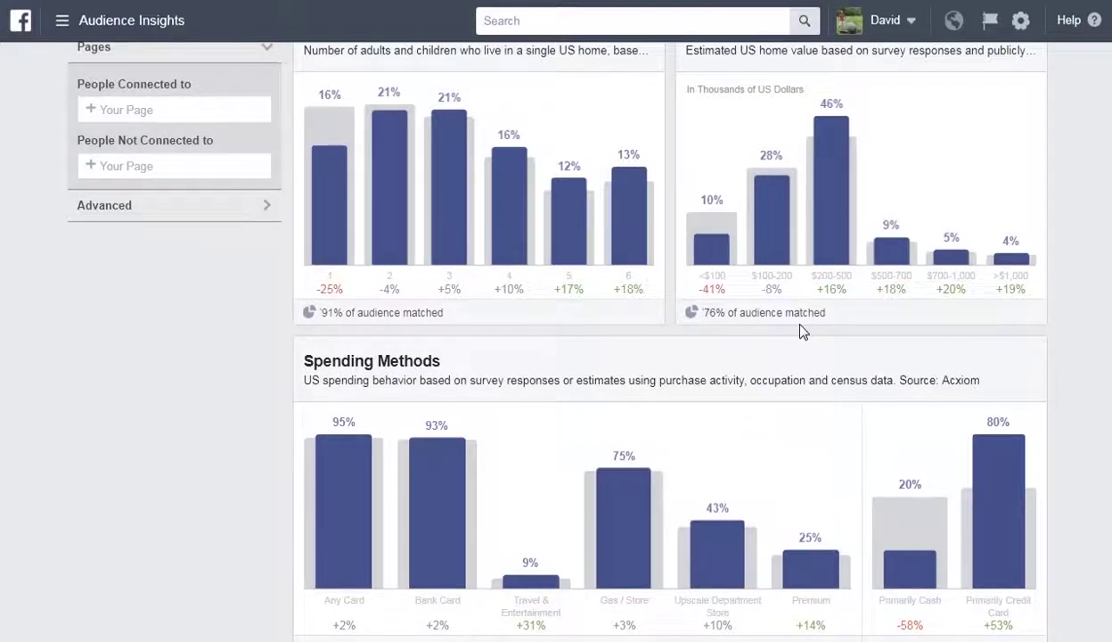
scroll(340, 460, up, 6)
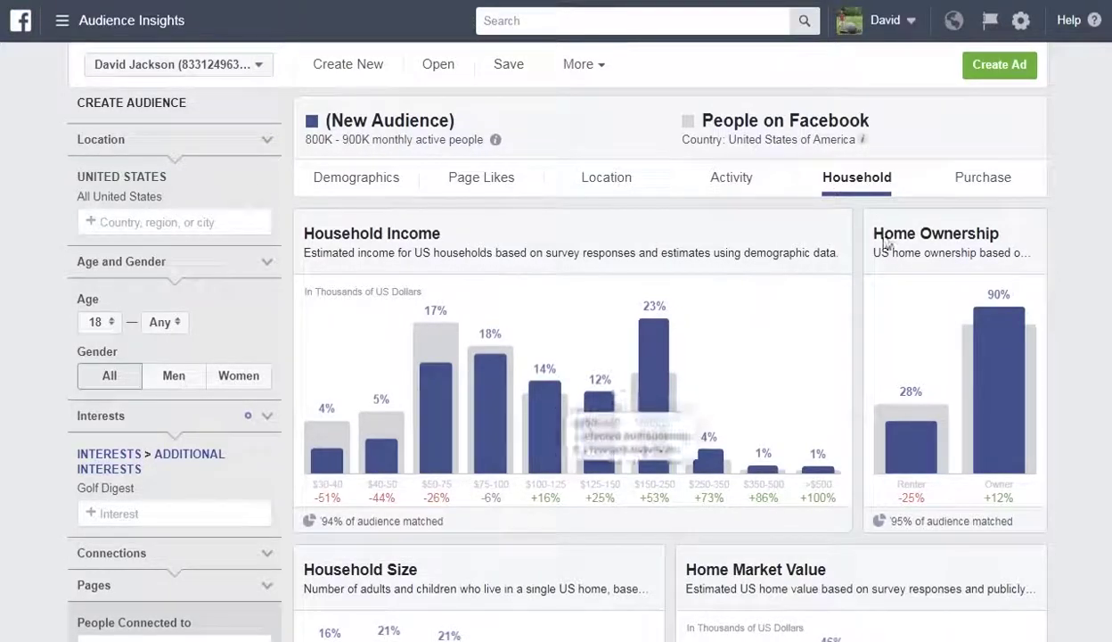
Review the audience's purchase data: purchase behavior by category and the vehicle types they are in the market for.
click(969, 190)
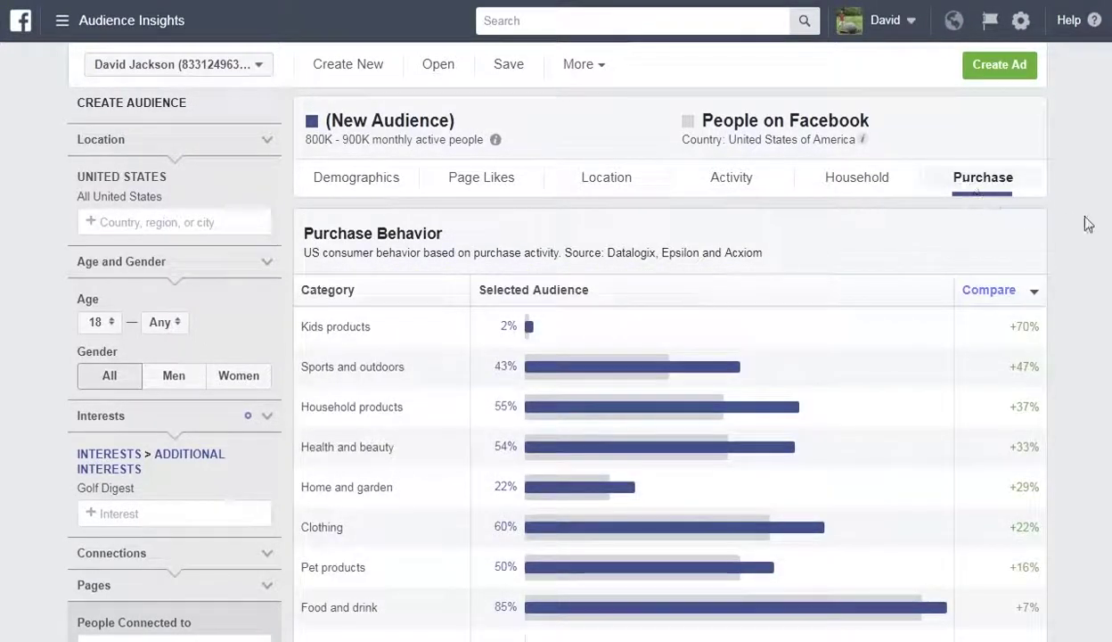
scroll(668, 526, down, 1)
scroll(668, 499, down, 2)
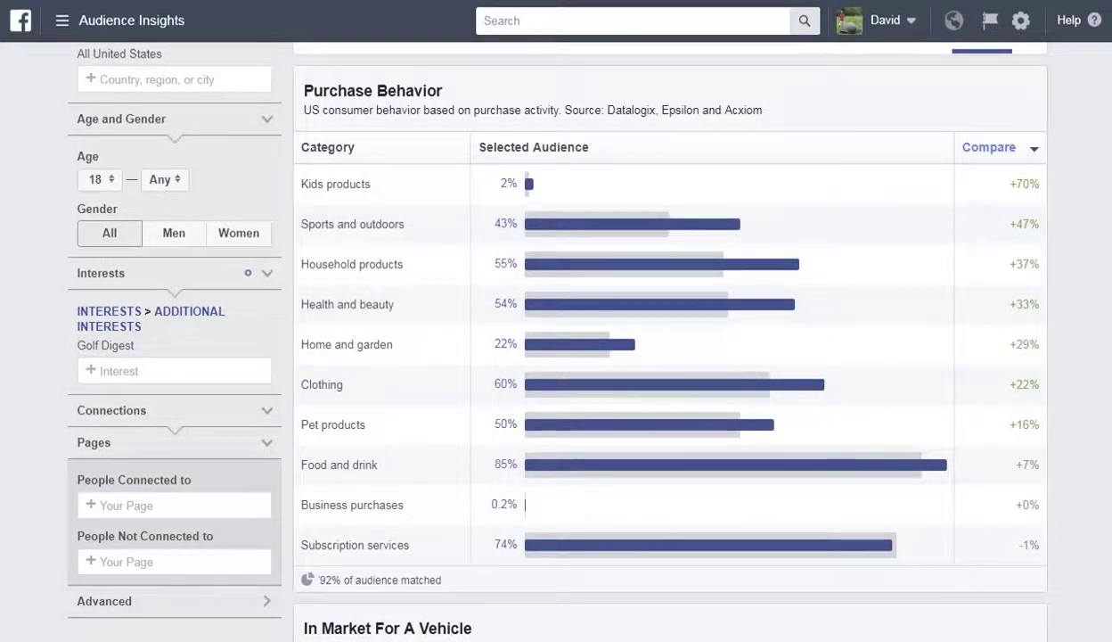
scroll(668, 339, down, 5)
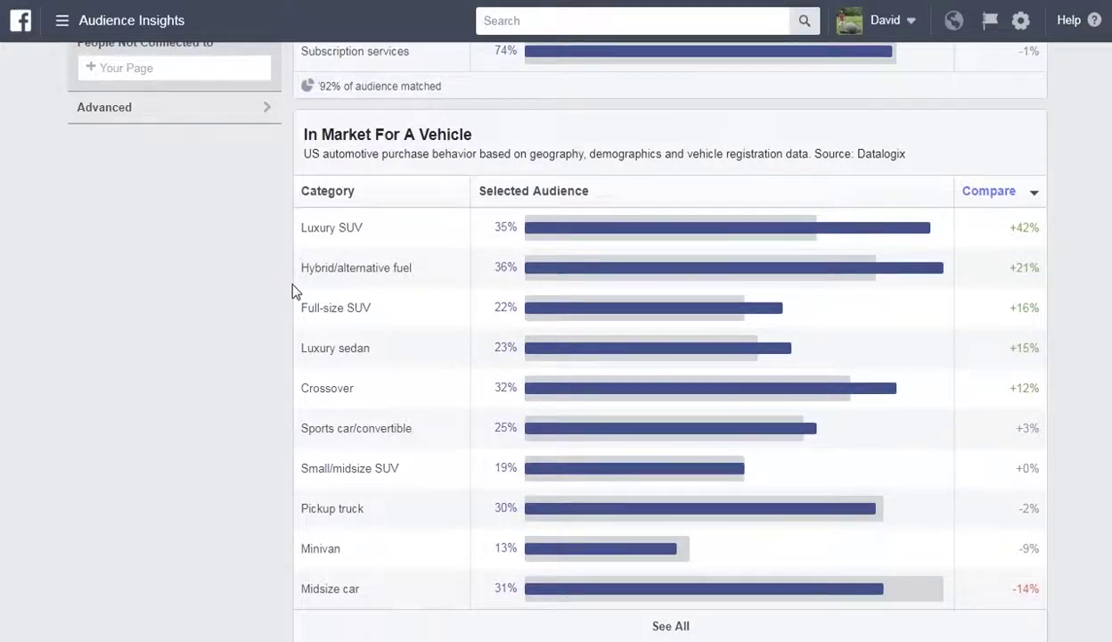
Save the current audience under the name "Golf digest audience".
drag(1110, 410, 1110, 62)
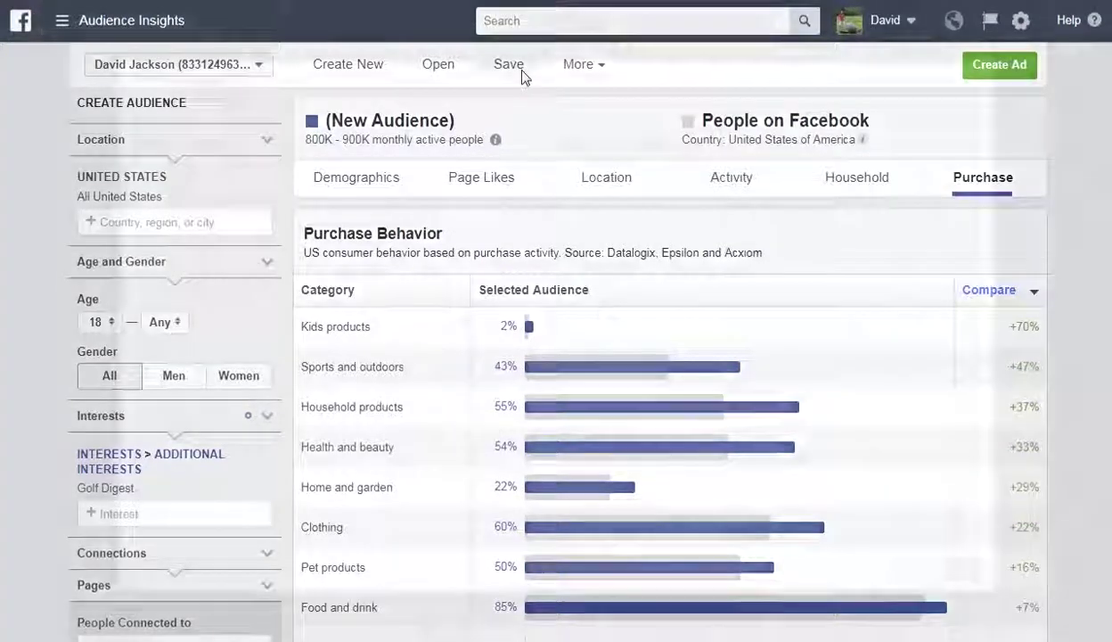
click(510, 64)
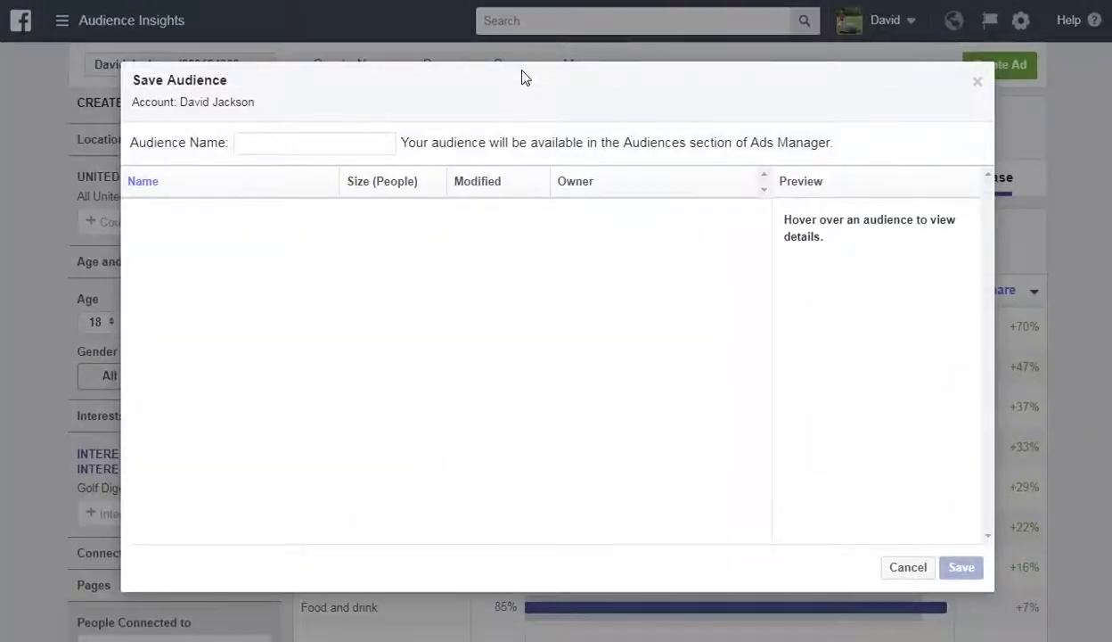
click(342, 153)
text(Golf oigest u)
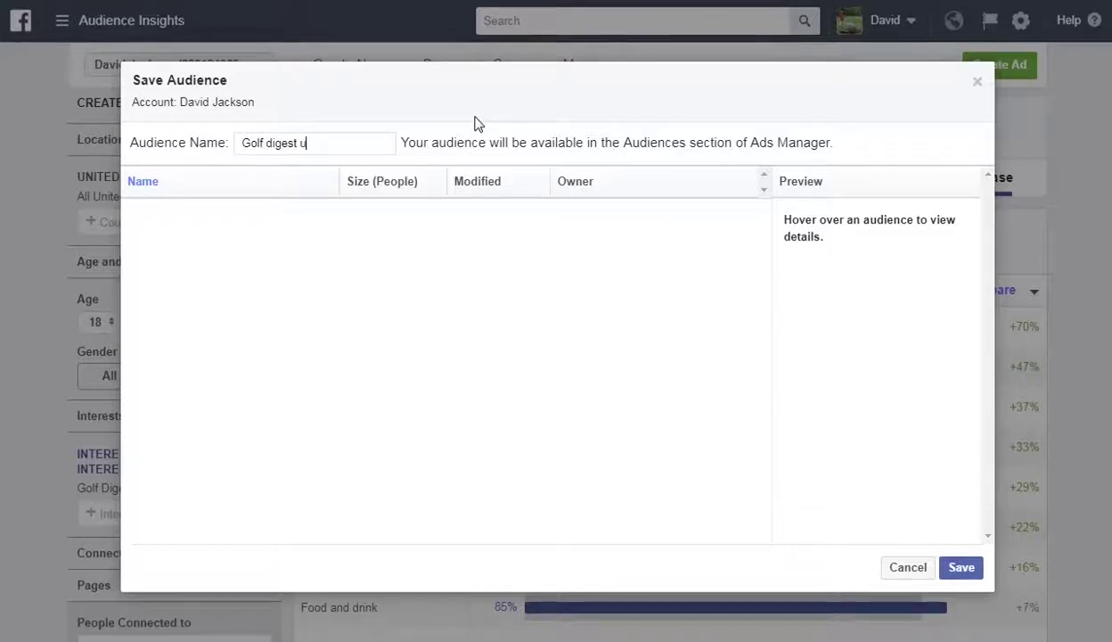
key(BackSpace)
text(audience)
click(967, 572)
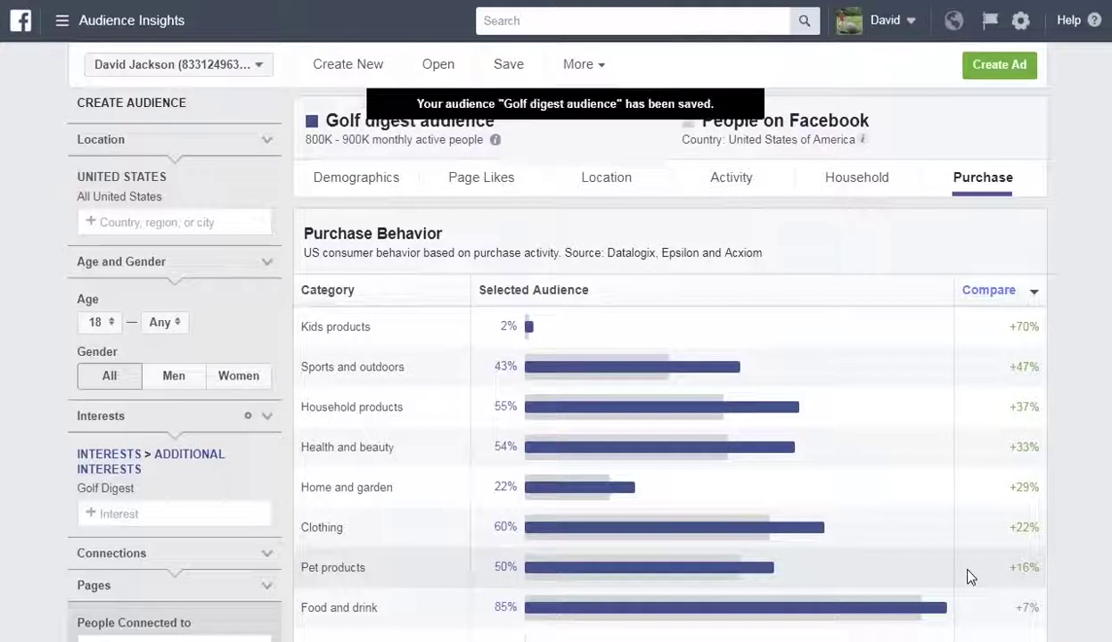